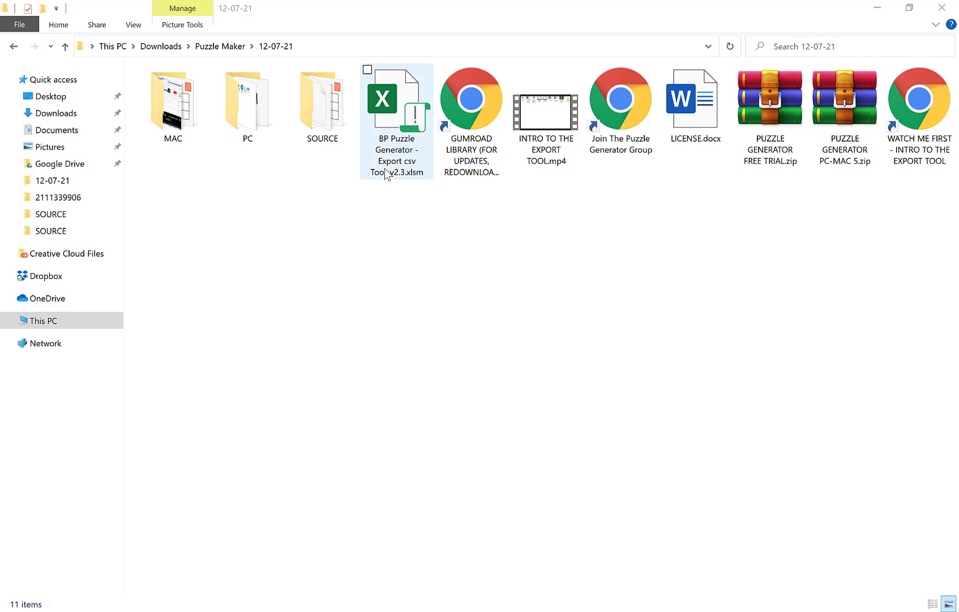
- Open the BP Puzzle Generator - Export csv Tool_v2.3.xlsm workbook from the 12-07-21 folder
{"action": "double_click", "coordinate": [400, 163]}
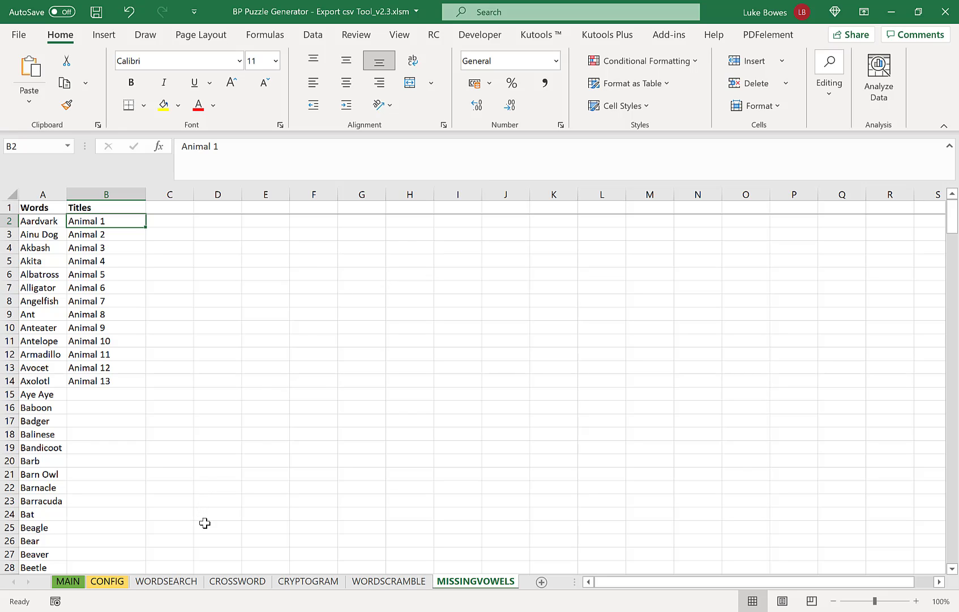
- Review the CONFIG sheet's font list and alphabet letters, then switch to the WORDSEARCH sheet
{"action": "left_click", "coordinate": [117, 585]}
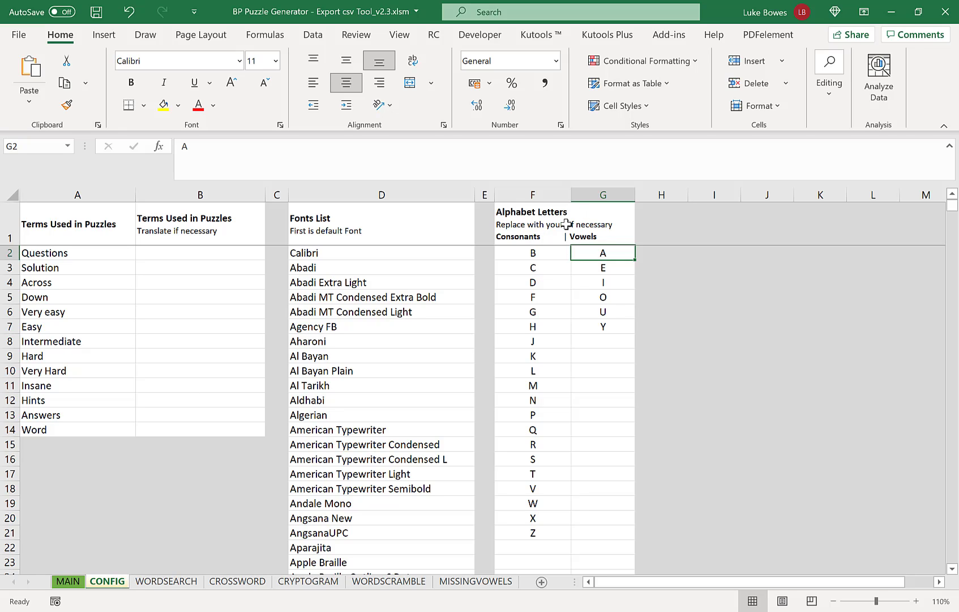
{"action": "left_click", "coordinate": [552, 253]}
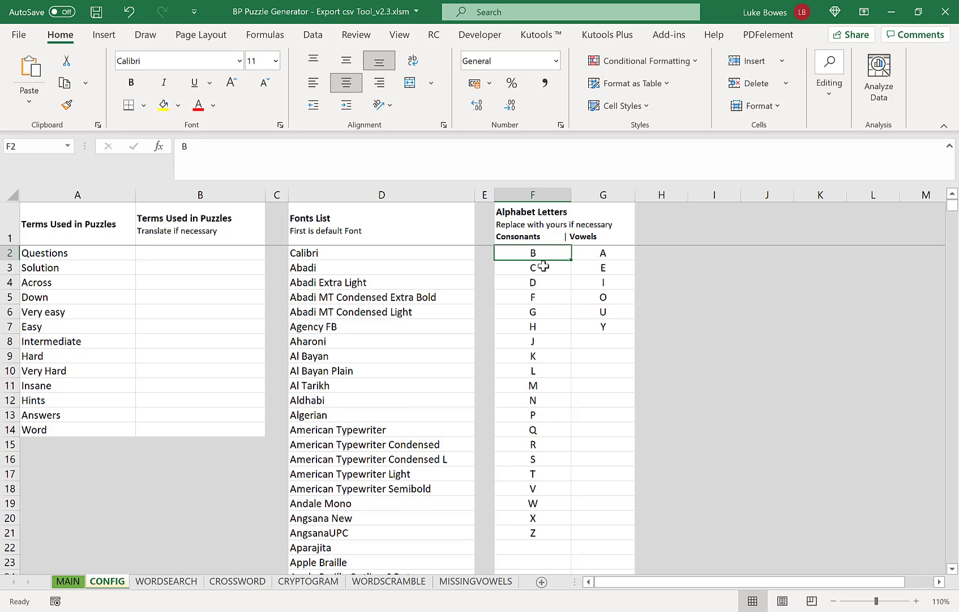
{"action": "scroll", "coordinate": [551, 278], "scroll_direction": "down", "scroll_amount": 4}
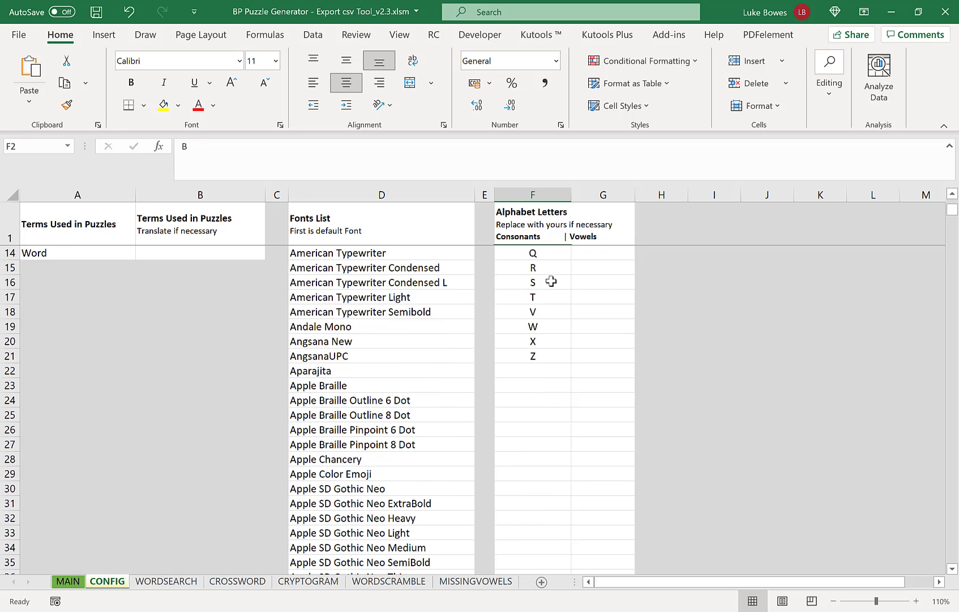
{"action": "scroll", "coordinate": [551, 278], "scroll_direction": "up", "scroll_amount": 4}
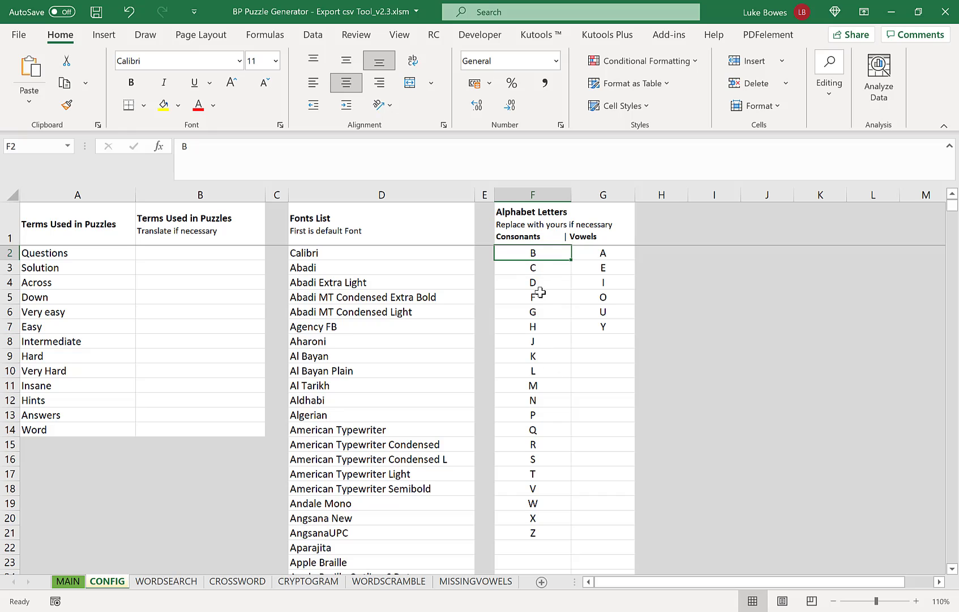
{"action": "scroll", "coordinate": [538, 295], "scroll_direction": "down", "scroll_amount": 4}
{"action": "scroll", "coordinate": [538, 295], "scroll_direction": "up", "scroll_amount": 4}
{"action": "left_click", "coordinate": [165, 581]}
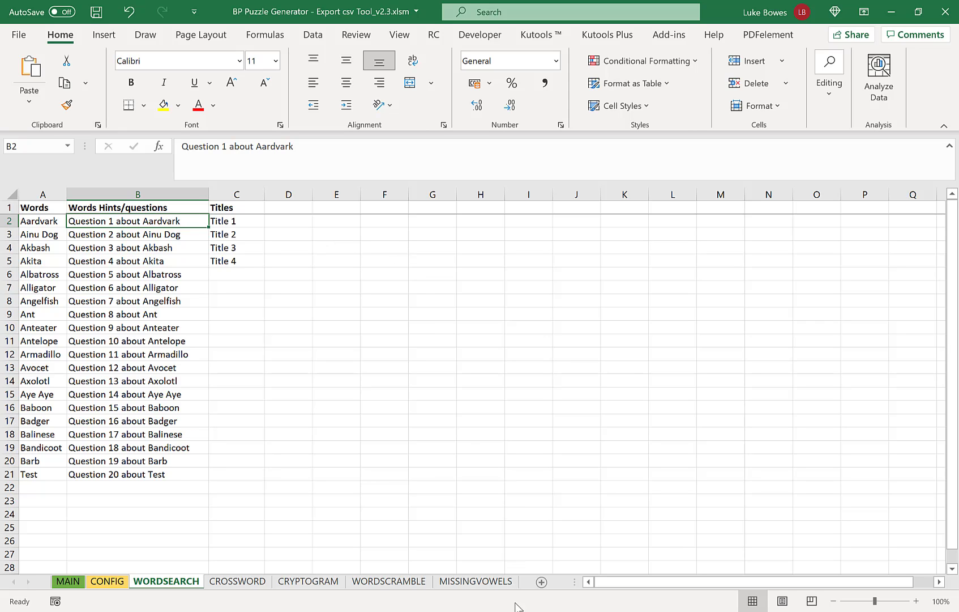
- Preview the Word Search wizard's One Grid format and words-number options, then cancel it
{"action": "mouse_move", "coordinate": [519, 610]}
{"action": "left_click", "coordinate": [606, 541]}
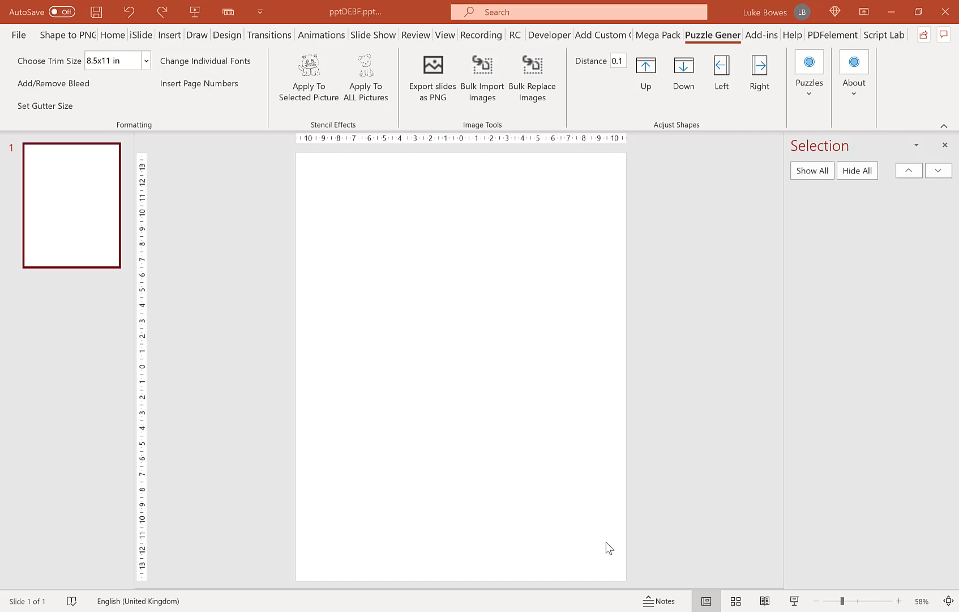
{"action": "left_click", "coordinate": [815, 82]}
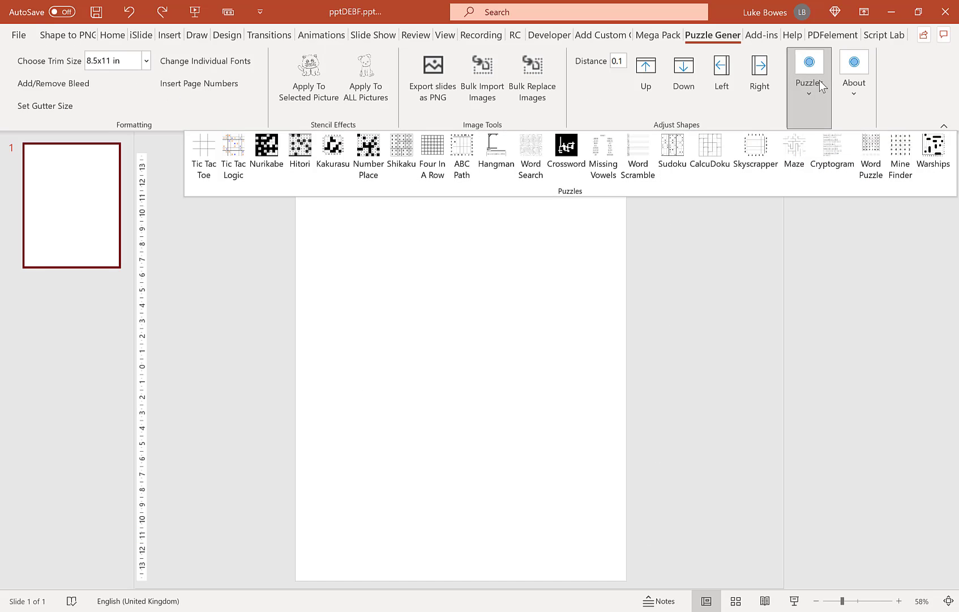
{"action": "left_click", "coordinate": [529, 165]}
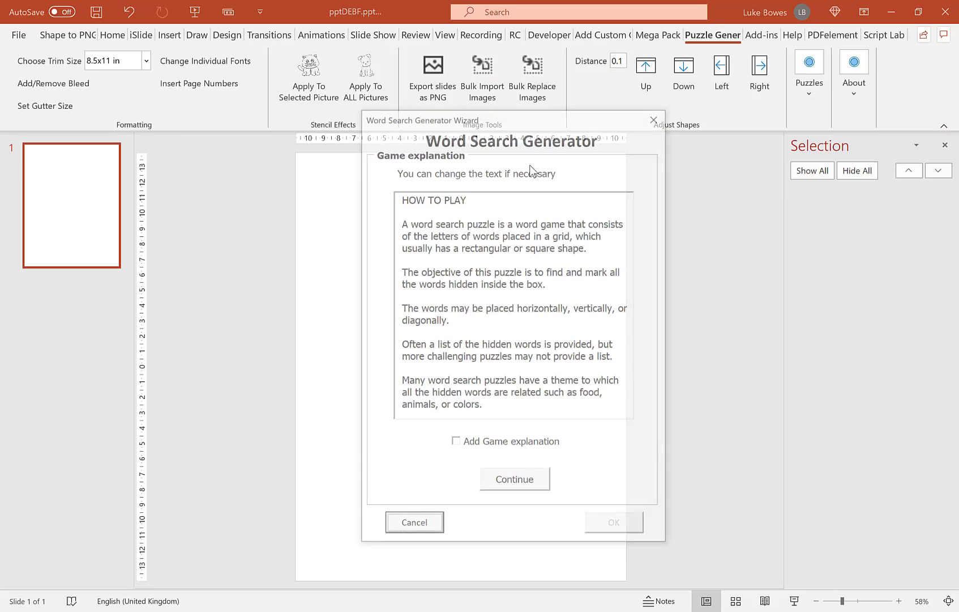
{"action": "left_click", "coordinate": [517, 483]}
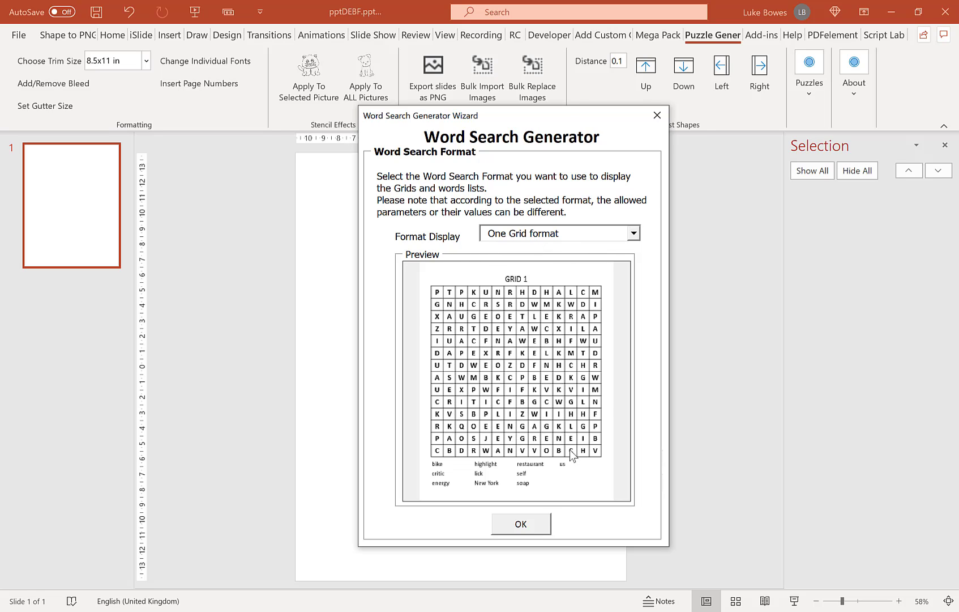
{"action": "left_click", "coordinate": [543, 527]}
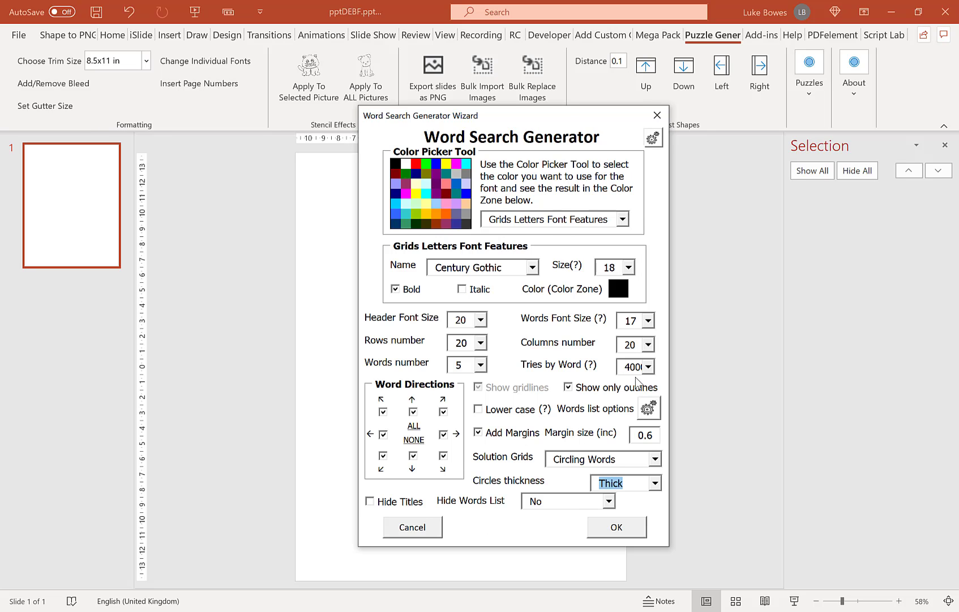
{"action": "left_click", "coordinate": [480, 365]}
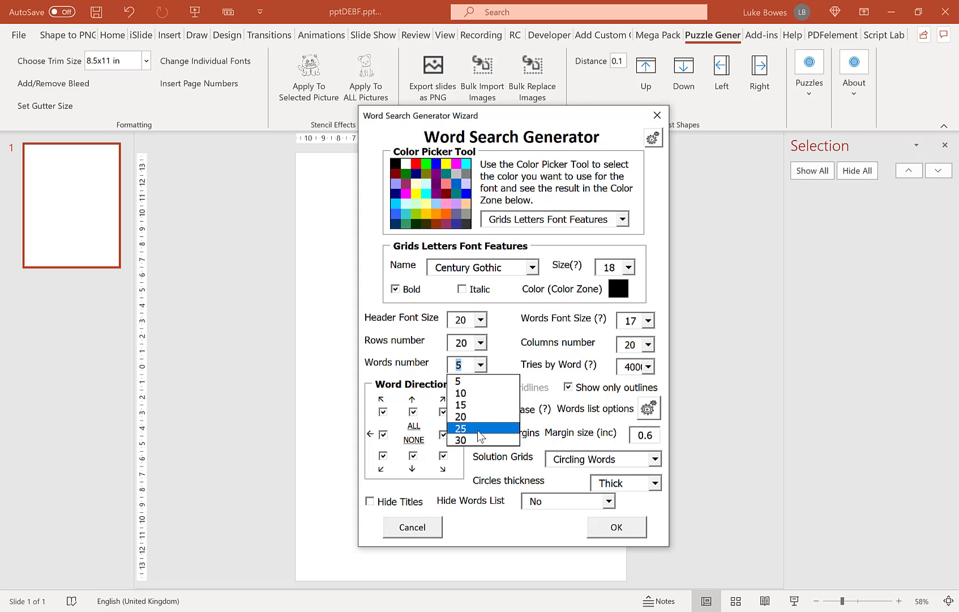
{"action": "left_click", "coordinate": [436, 526]}
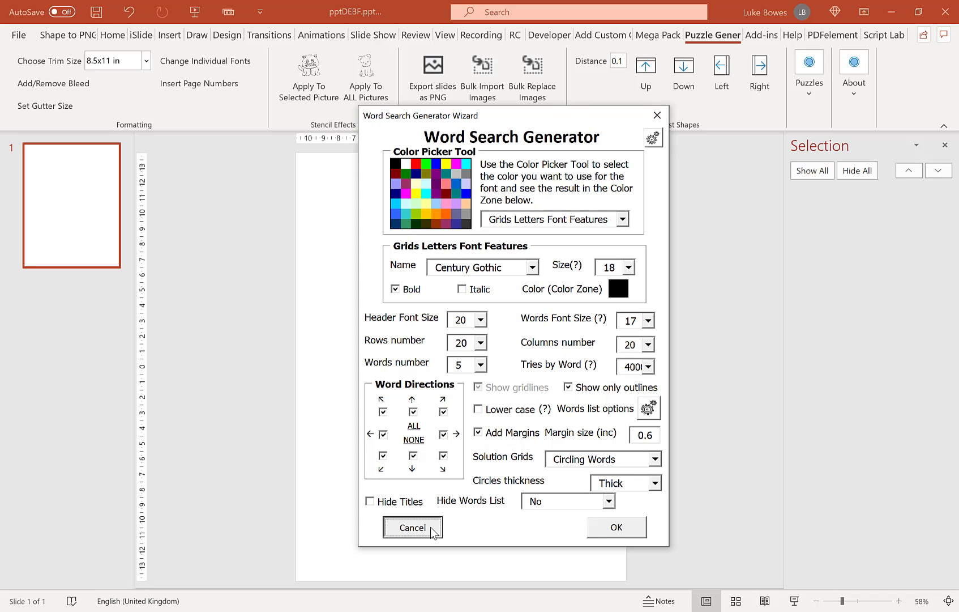
- Run the csv export from Excel's MAIN sheet and dismiss its completion message
{"action": "left_click", "coordinate": [539, 610]}
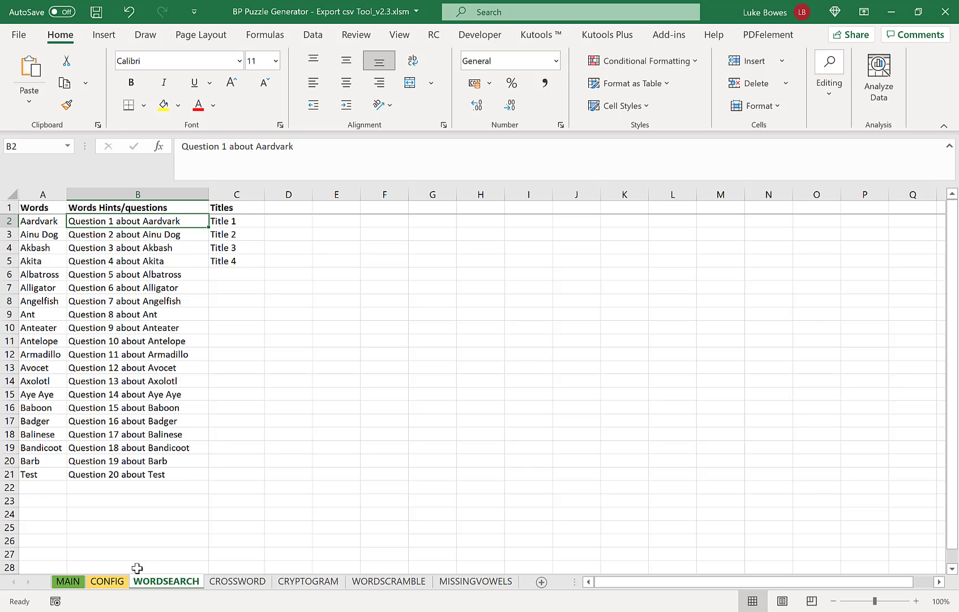
{"action": "left_click", "coordinate": [73, 583]}
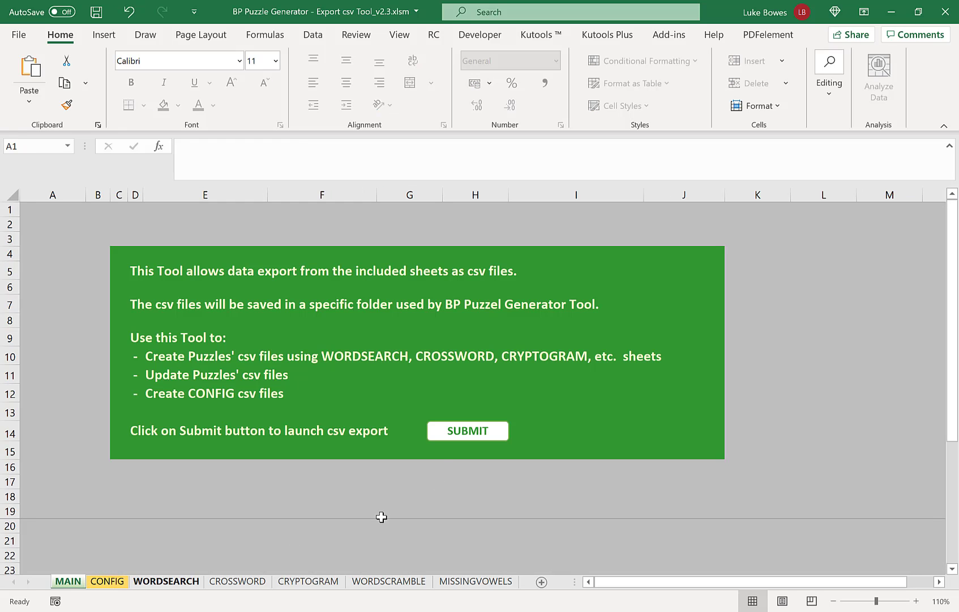
{"action": "left_click", "coordinate": [463, 433]}
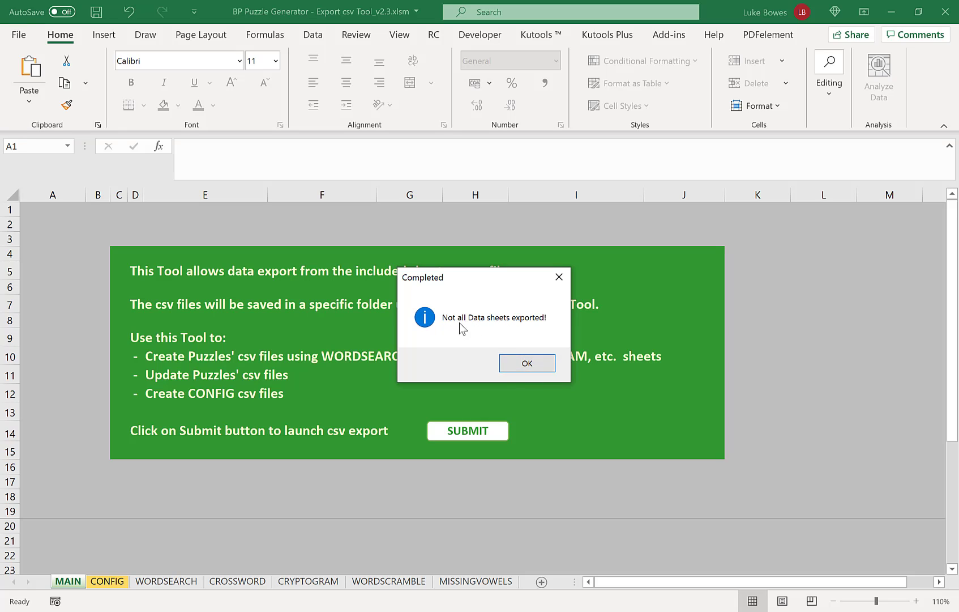
{"action": "left_click", "coordinate": [529, 360]}
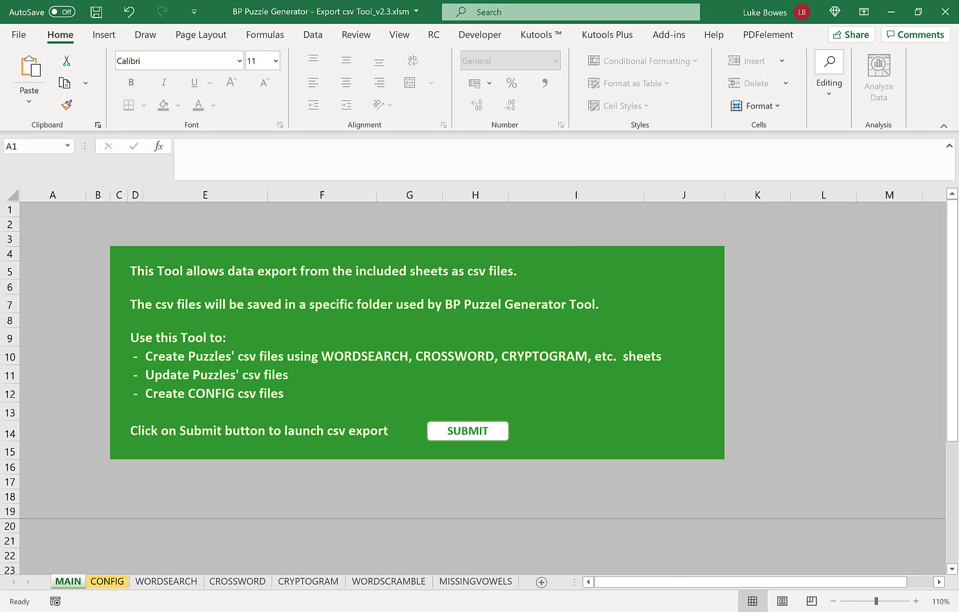
- Close the pptDEBF presentation without saving its changes
{"action": "mouse_move", "coordinate": [518, 610]}
{"action": "left_click", "coordinate": [590, 505]}
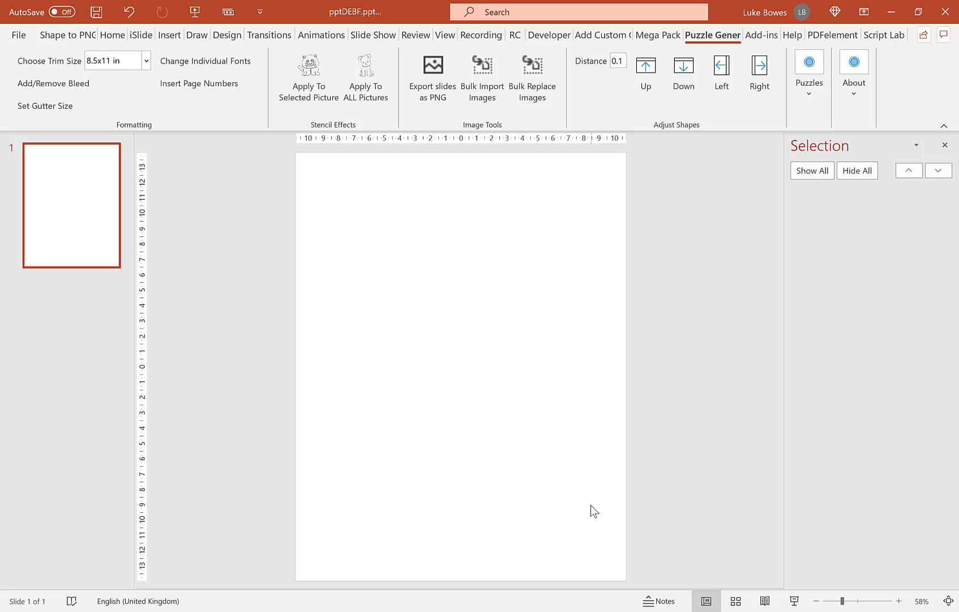
{"action": "left_click", "coordinate": [946, 14]}
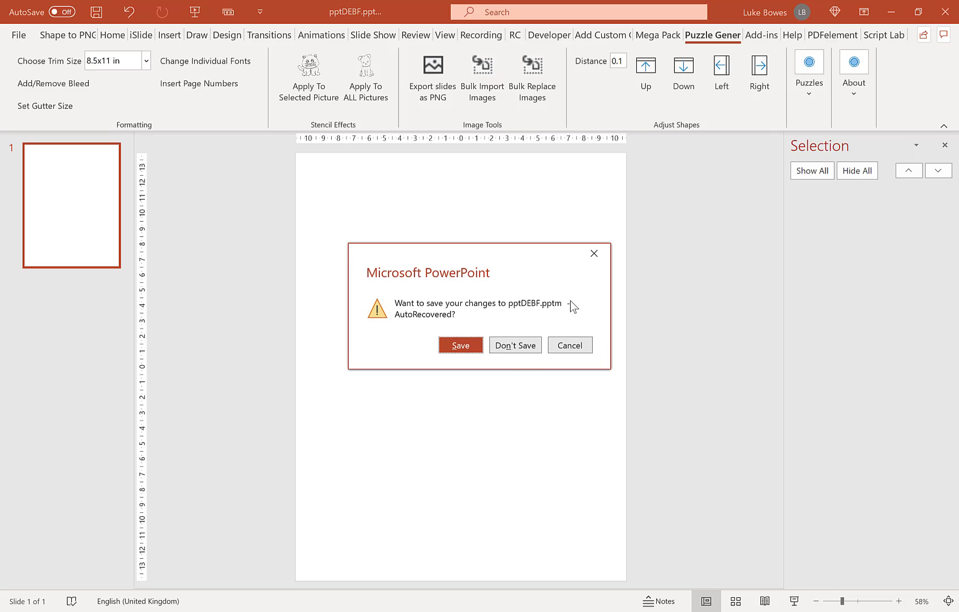
{"action": "left_click", "coordinate": [520, 343]}
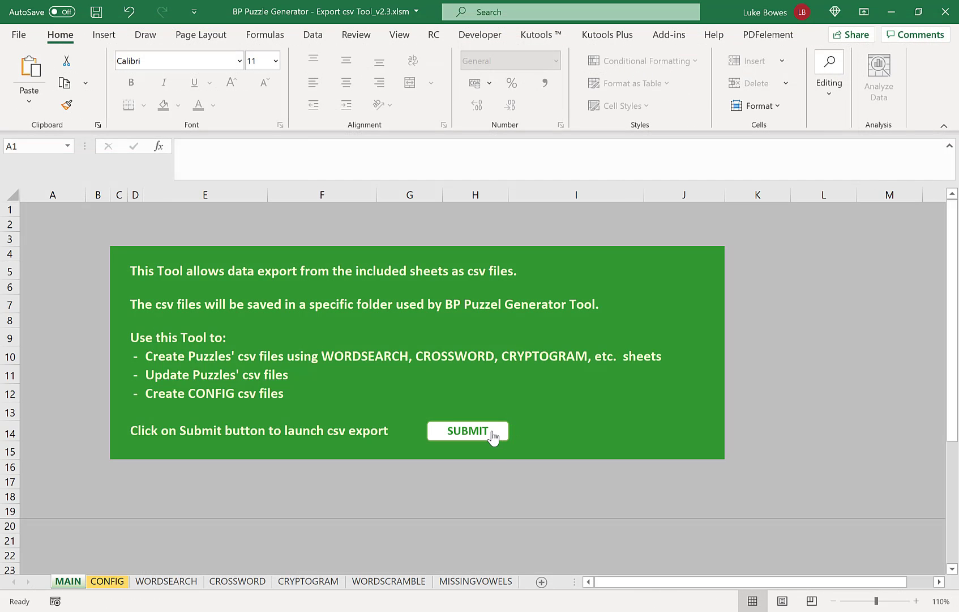
- Re-run the csv export of all data sheets, then launch PowerPoint by searching 'pow'
{"action": "left_click", "coordinate": [494, 432]}
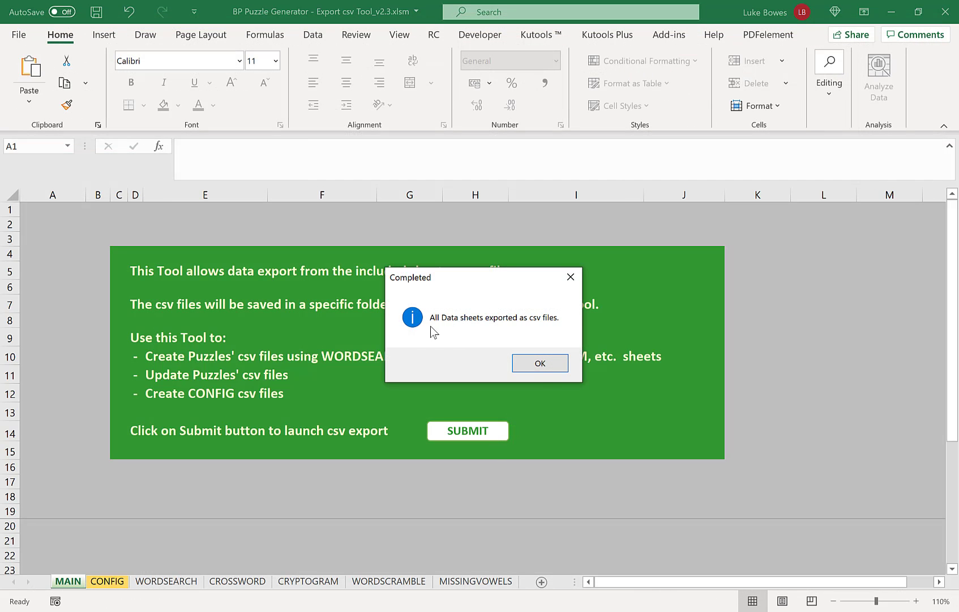
{"action": "left_click", "coordinate": [540, 364]}
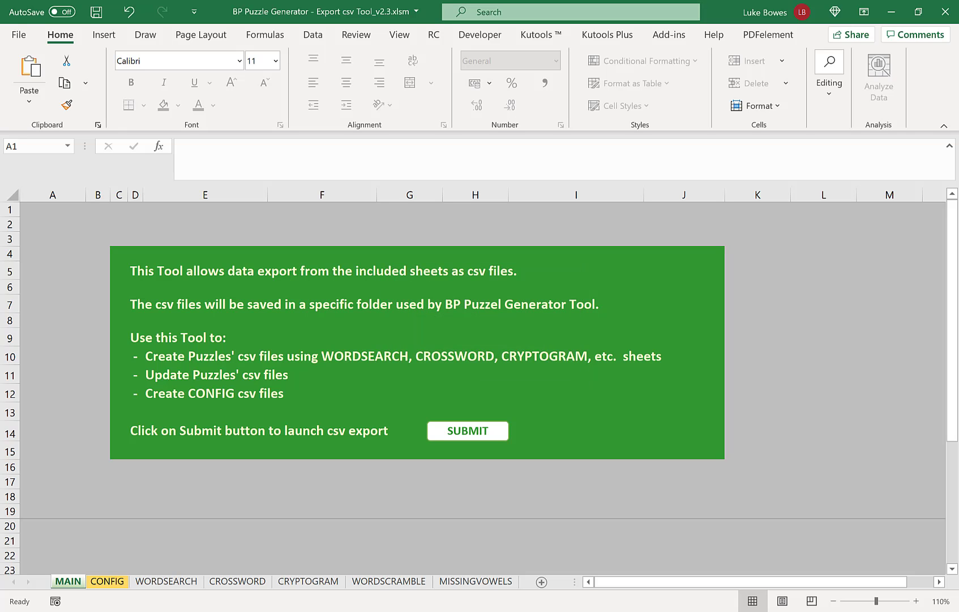
{"action": "key", "text": "super"}
{"action": "type", "text": "pow"}
{"action": "left_click", "coordinate": [108, 246]}
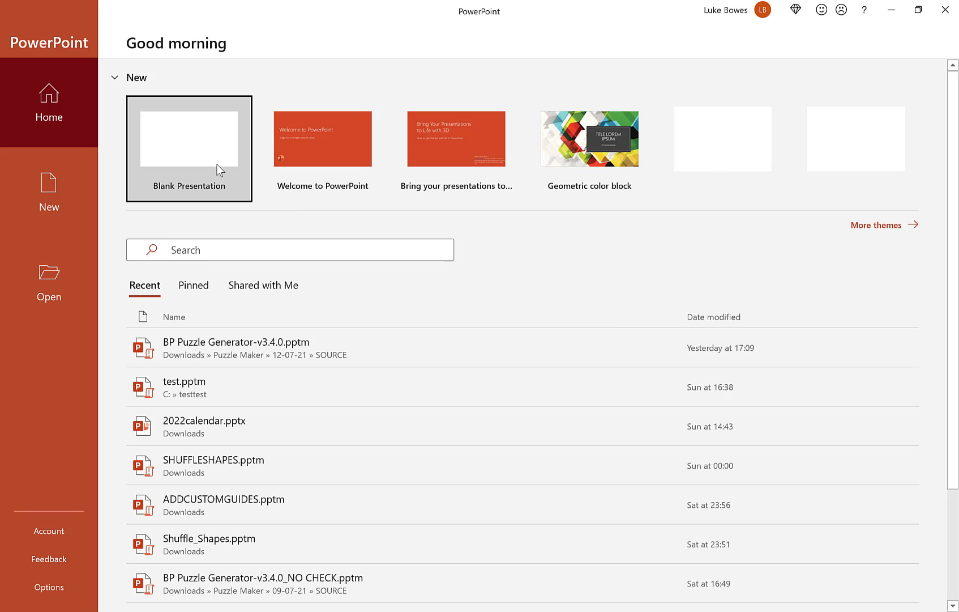
- Create a blank presentation, close the design pane, and delete the title and subtitle placeholders
{"action": "left_click", "coordinate": [202, 164]}
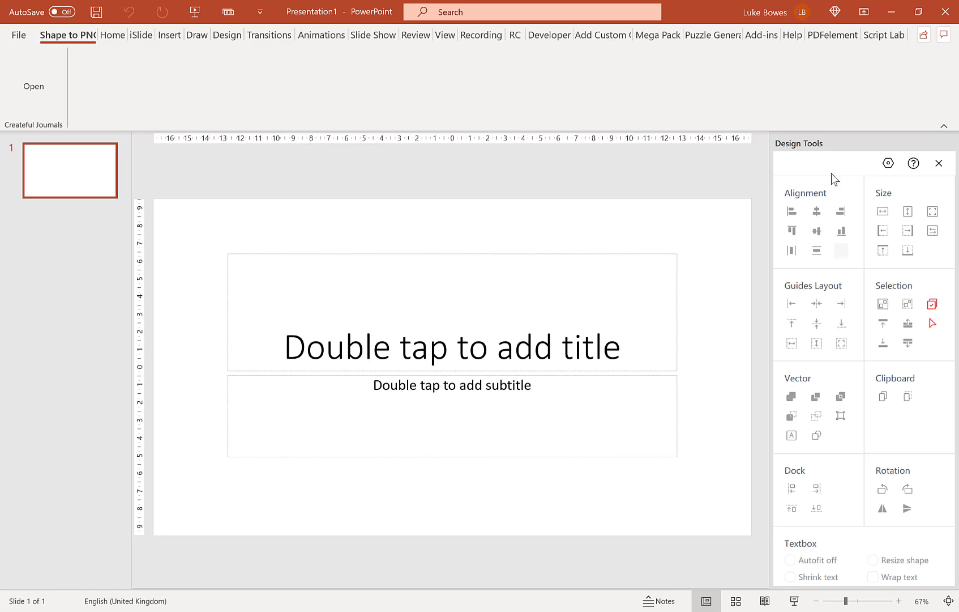
{"action": "left_click", "coordinate": [939, 163]}
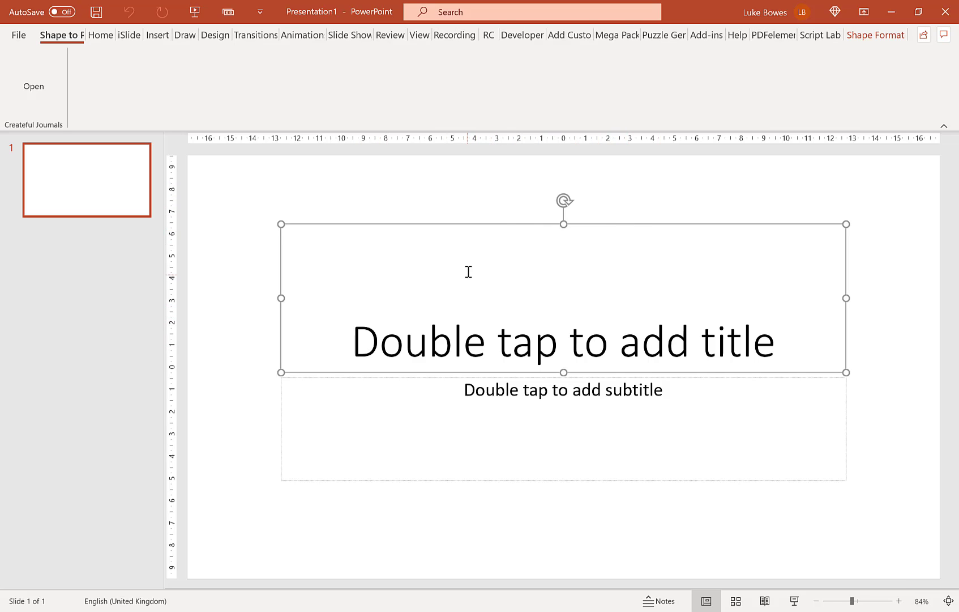
{"action": "key", "text": "Delete"}
{"action": "left_click", "coordinate": [465, 375]}
{"action": "key", "text": "Delete"}
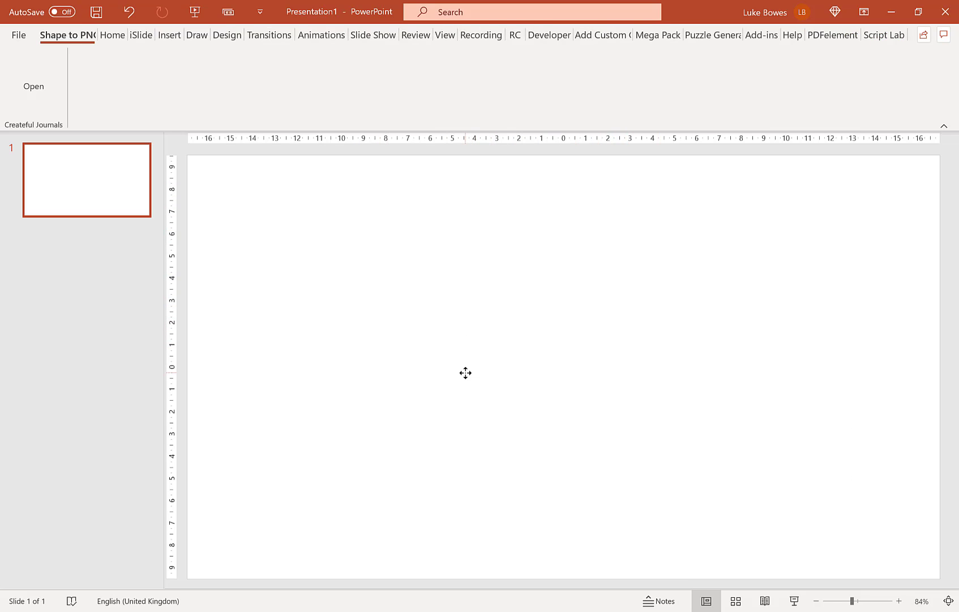
- Change the slide to the 8.5x11 in portrait trim size using the Puzzle Generator tab
{"action": "left_click", "coordinate": [723, 40]}
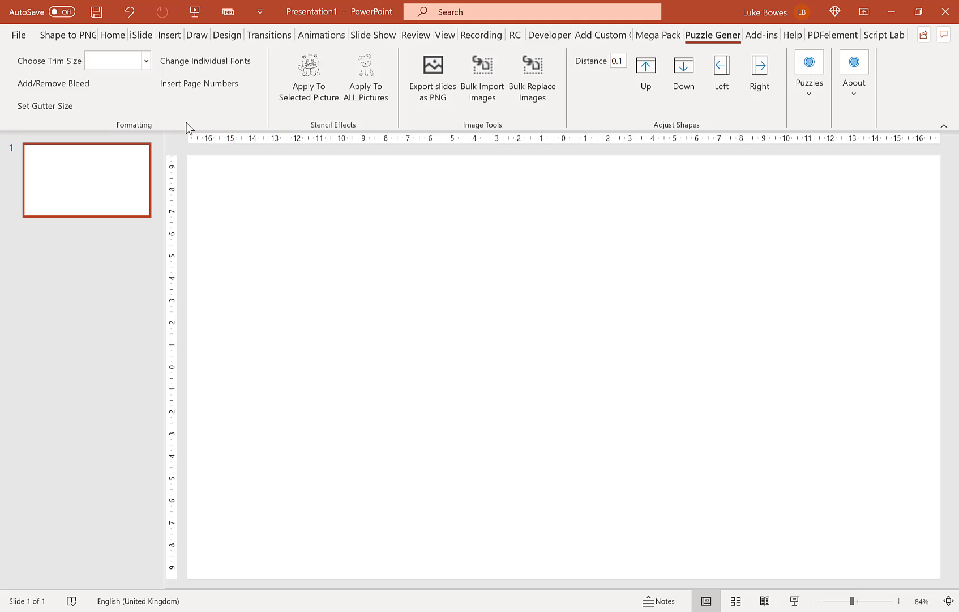
{"action": "left_click", "coordinate": [146, 61]}
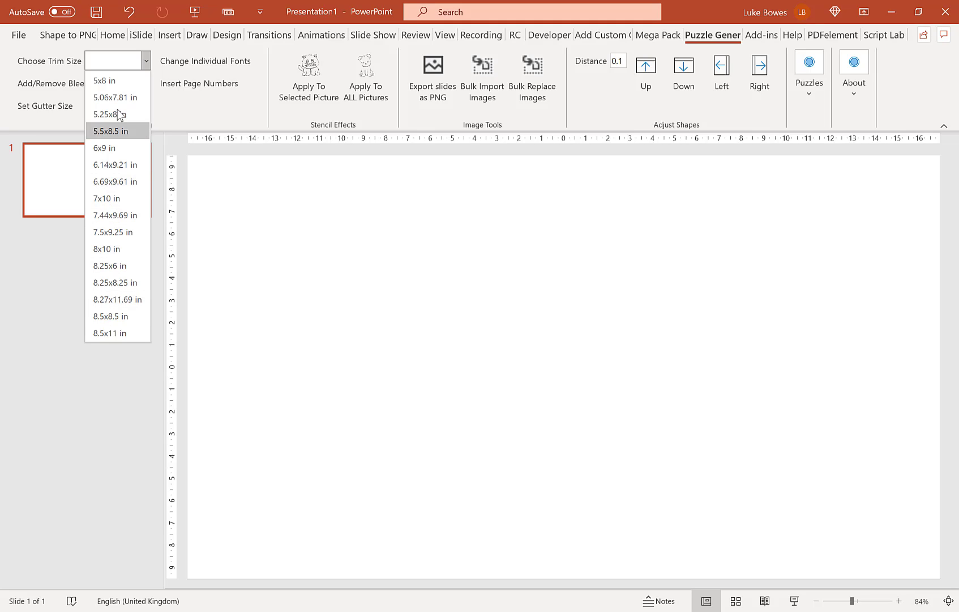
{"action": "left_click", "coordinate": [114, 333]}
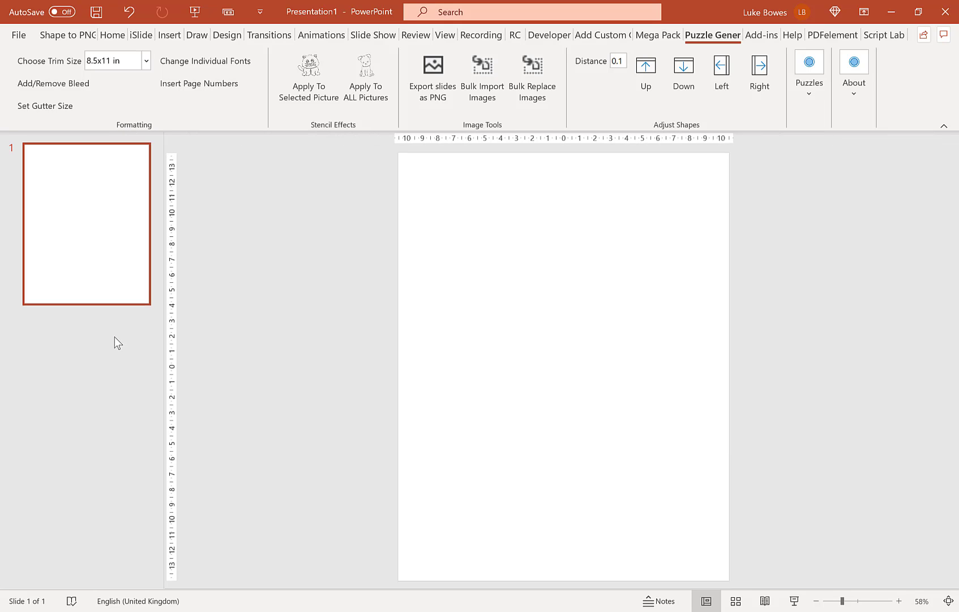
{"action": "left_click", "coordinate": [810, 80]}
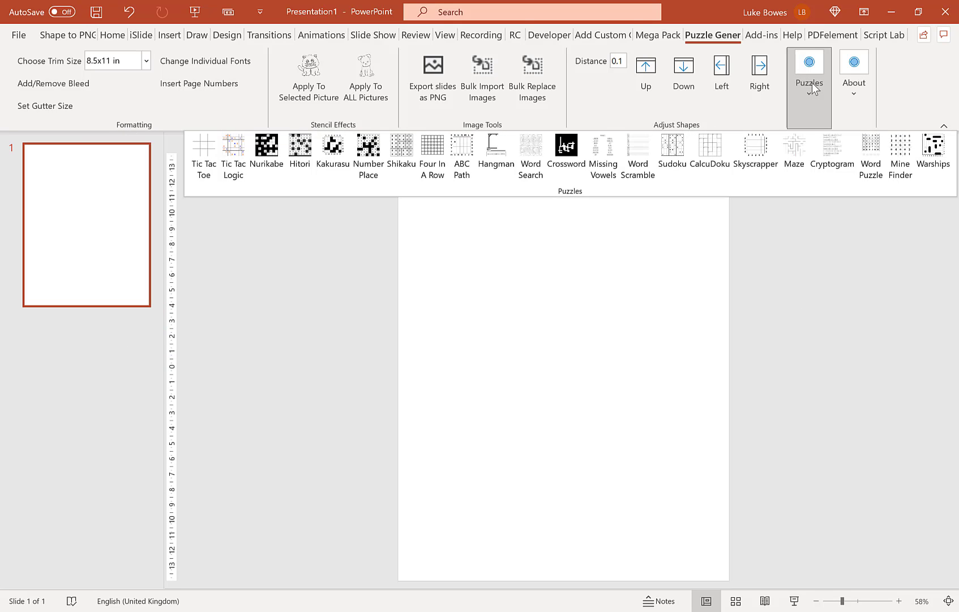
- Launch the Word Search Generator and continue with Add Game explanation left unticked
{"action": "left_click", "coordinate": [532, 158]}
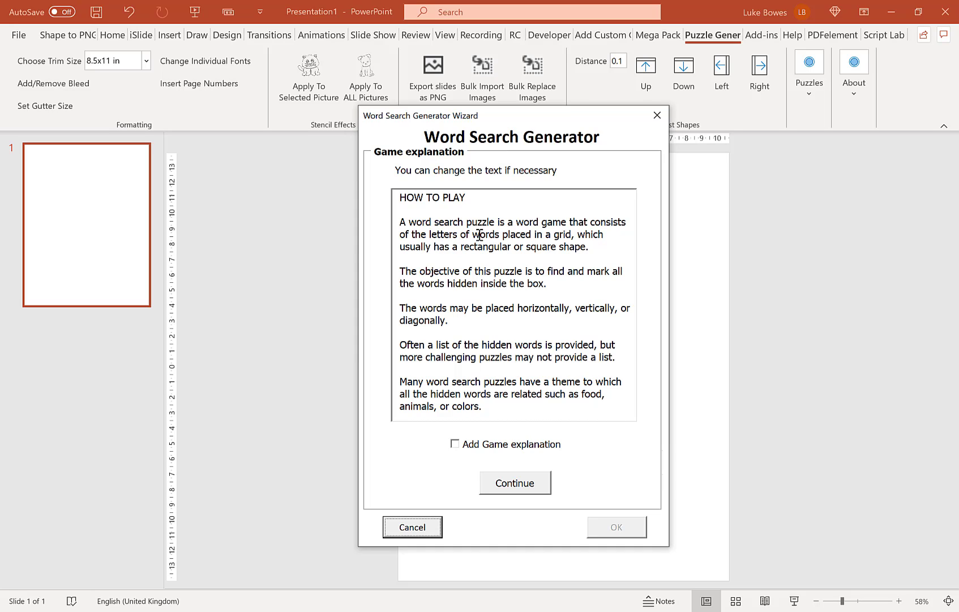
{"action": "left_click", "coordinate": [483, 447]}
{"action": "left_click", "coordinate": [489, 445]}
{"action": "left_click", "coordinate": [532, 486]}
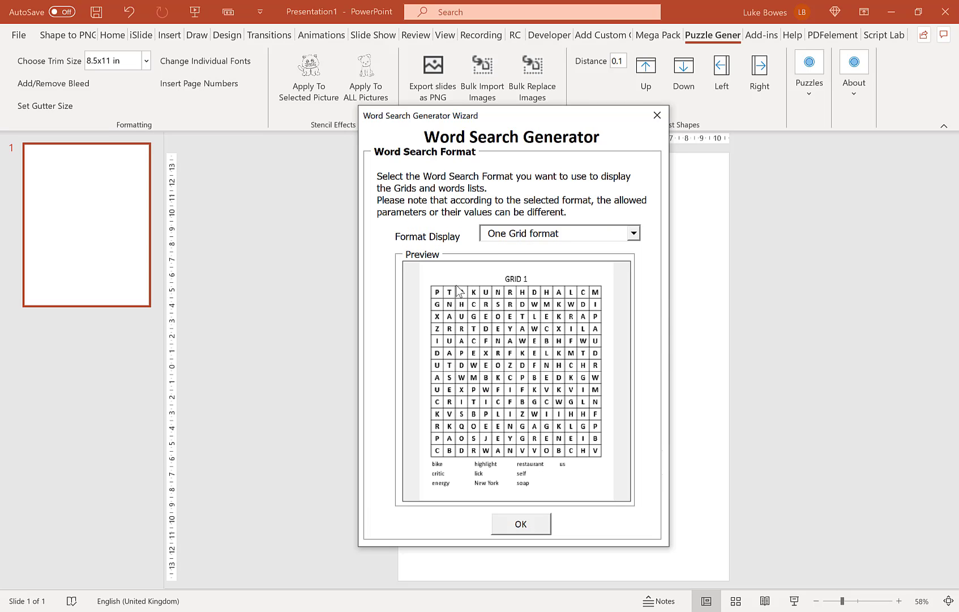
- Choose One Grid format from the Format Display dropdown
{"action": "left_click", "coordinate": [586, 233]}
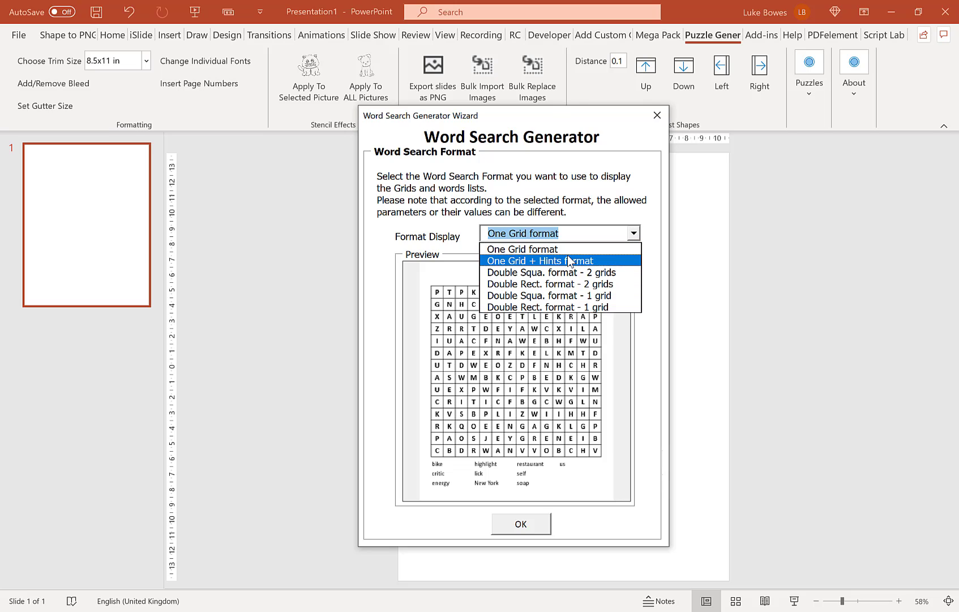
{"action": "left_click", "coordinate": [519, 250]}
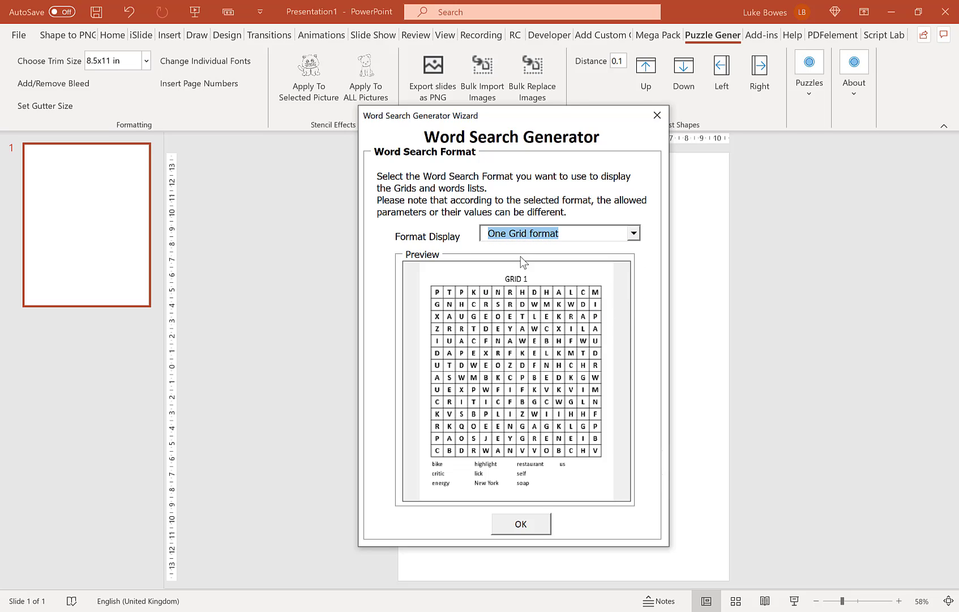
- Accept the format, then set the Circling Words colour to a lighter grey in the Color Picker
{"action": "left_click", "coordinate": [521, 524]}
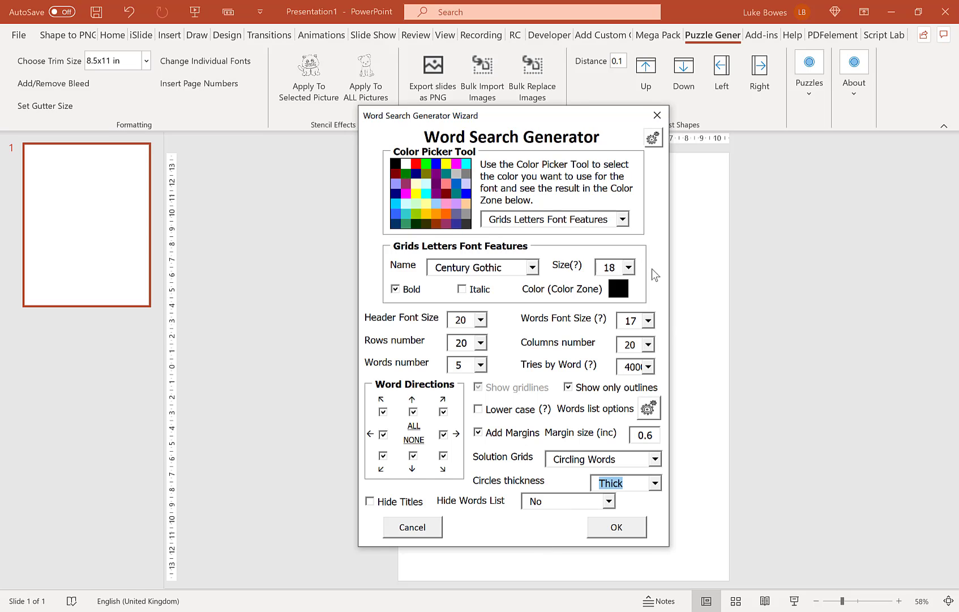
{"action": "left_click", "coordinate": [540, 224]}
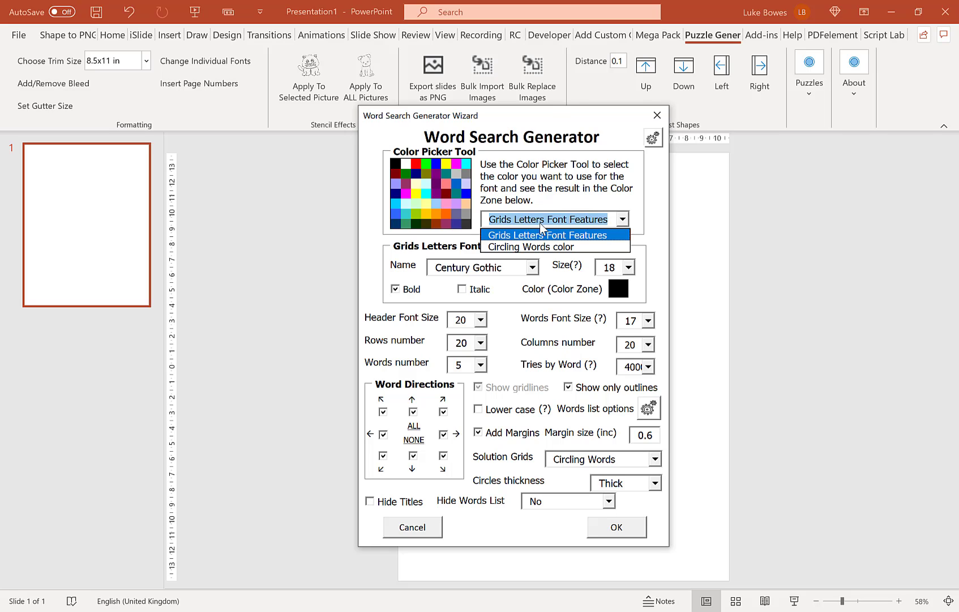
{"action": "left_click", "coordinate": [505, 182]}
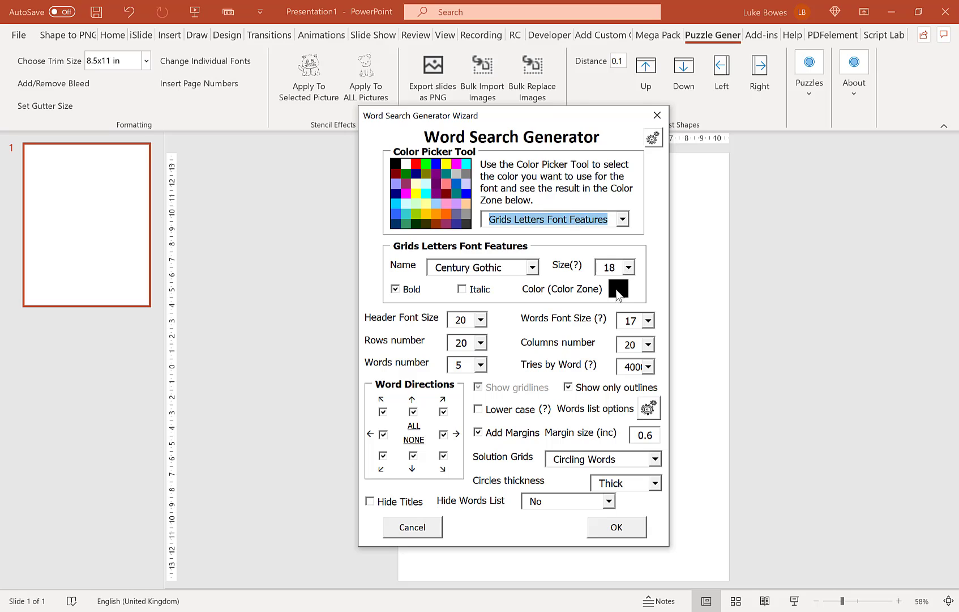
{"action": "left_click", "coordinate": [568, 221]}
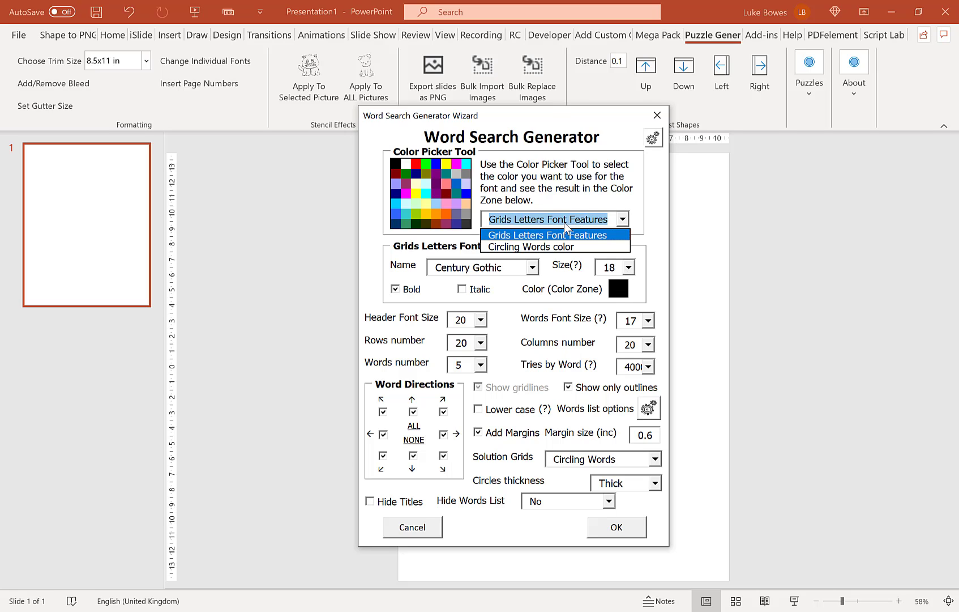
{"action": "left_click", "coordinate": [516, 246]}
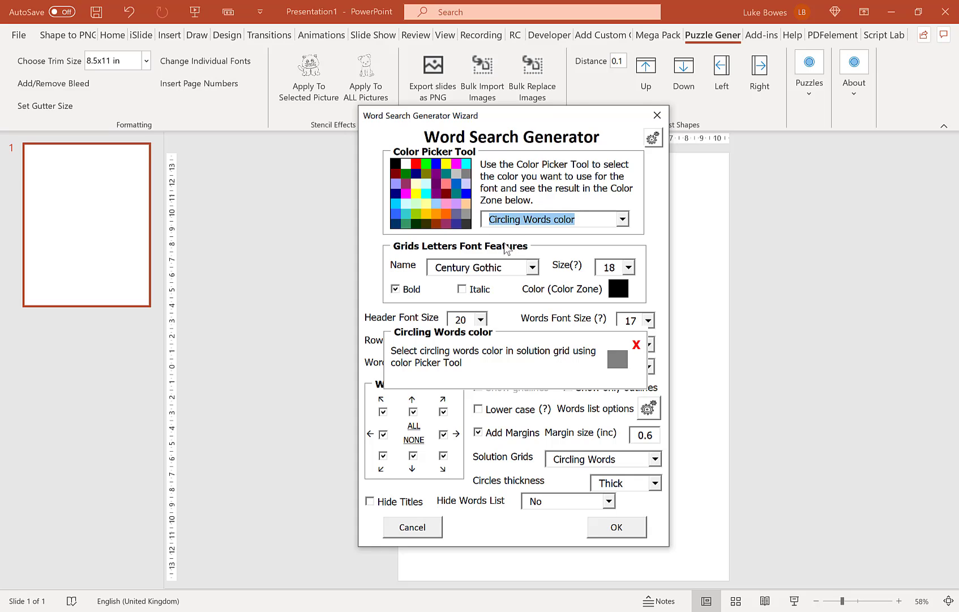
{"action": "left_click", "coordinate": [467, 216]}
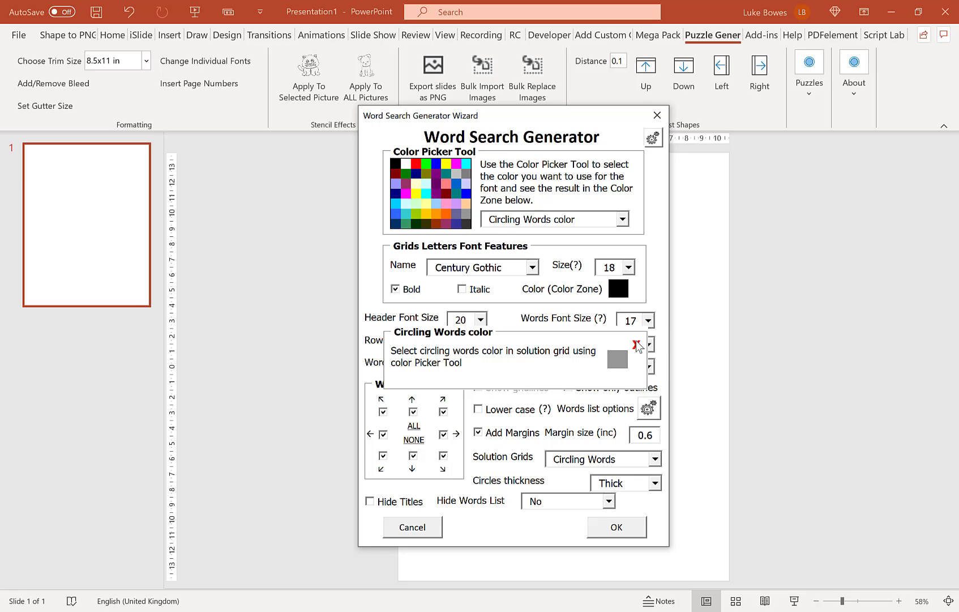
{"action": "left_click", "coordinate": [636, 343]}
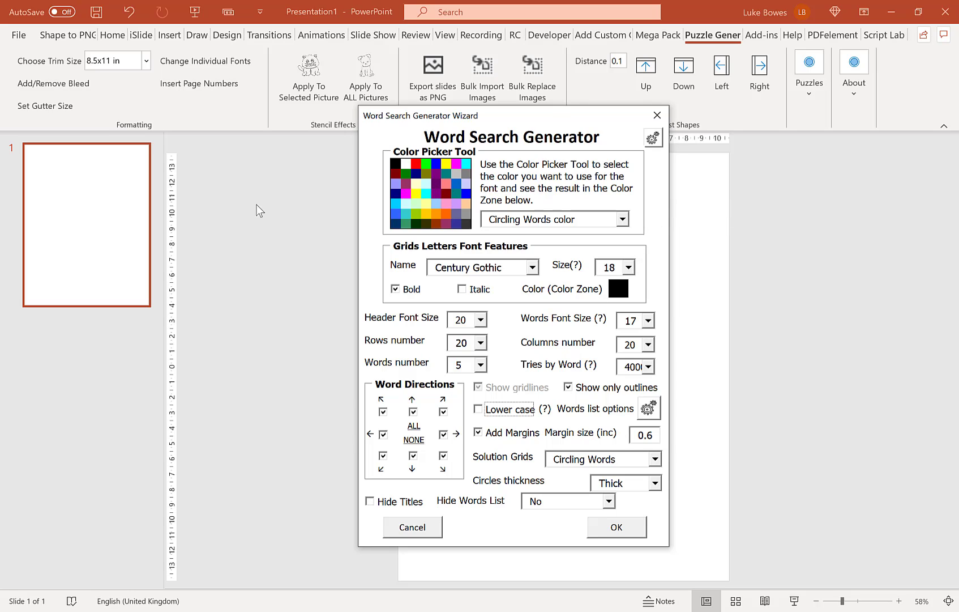
- Keep Century Gothic for the grid letters and raise their size from 18 to 20
{"action": "left_click", "coordinate": [535, 269]}
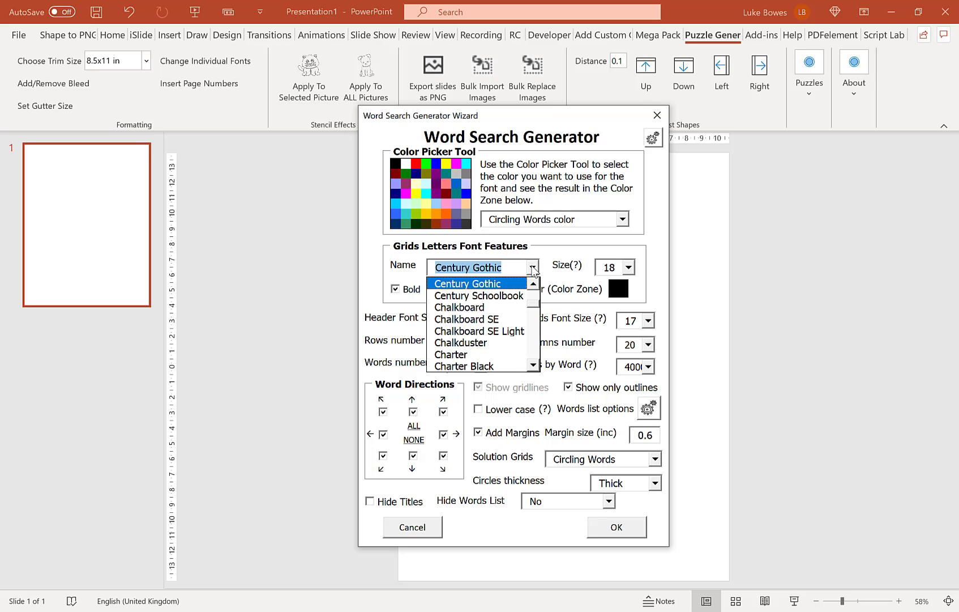
{"action": "mouse_move", "coordinate": [537, 309]}
{"action": "left_mouse_down"}
{"action": "mouse_move", "coordinate": [535, 297]}
{"action": "mouse_move", "coordinate": [535, 320]}
{"action": "left_mouse_up"}
{"action": "left_click", "coordinate": [536, 270]}
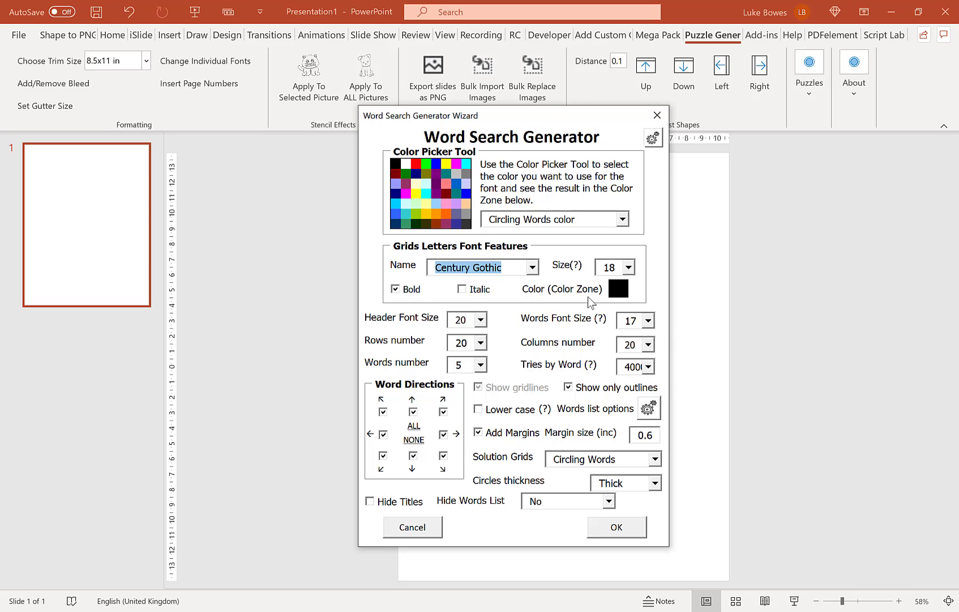
{"action": "left_click", "coordinate": [629, 267]}
{"action": "mouse_move", "coordinate": [661, 313]}
{"action": "left_mouse_down"}
{"action": "mouse_move", "coordinate": [660, 342]}
{"action": "mouse_move", "coordinate": [653, 303]}
{"action": "left_mouse_up"}
{"action": "left_click", "coordinate": [642, 295]}
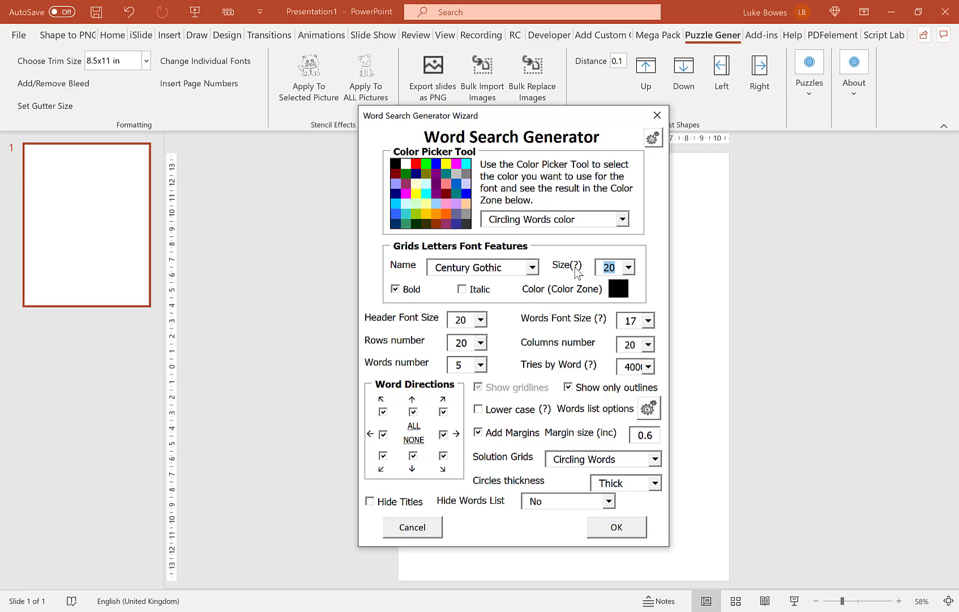
{"action": "left_click", "coordinate": [480, 320]}
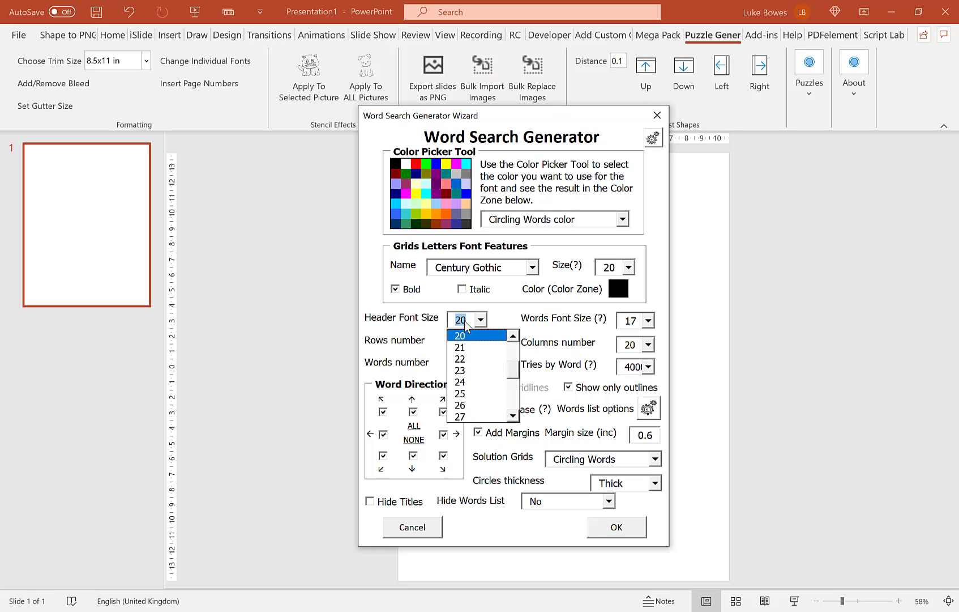
- Change the header font size from 20 to 30
{"action": "scroll", "coordinate": [512, 377], "scroll_direction": "up", "scroll_amount": 1}
{"action": "scroll", "coordinate": [512, 378], "scroll_direction": "down", "scroll_amount": 4}
{"action": "scroll", "coordinate": [513, 378], "scroll_direction": "up", "scroll_amount": 3}
{"action": "scroll", "coordinate": [512, 379], "scroll_direction": "up", "scroll_amount": 1}
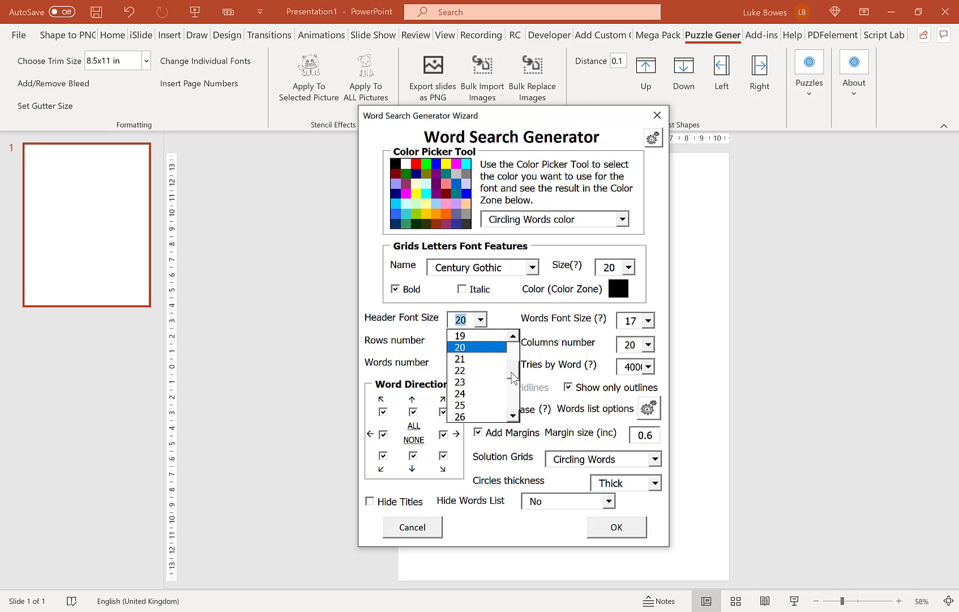
{"action": "scroll", "coordinate": [513, 378], "scroll_direction": "up", "scroll_amount": 2}
{"action": "scroll", "coordinate": [513, 379], "scroll_direction": "down", "scroll_amount": 2}
{"action": "left_click_drag", "start_coordinate": [513, 376], "coordinate": [516, 392]}
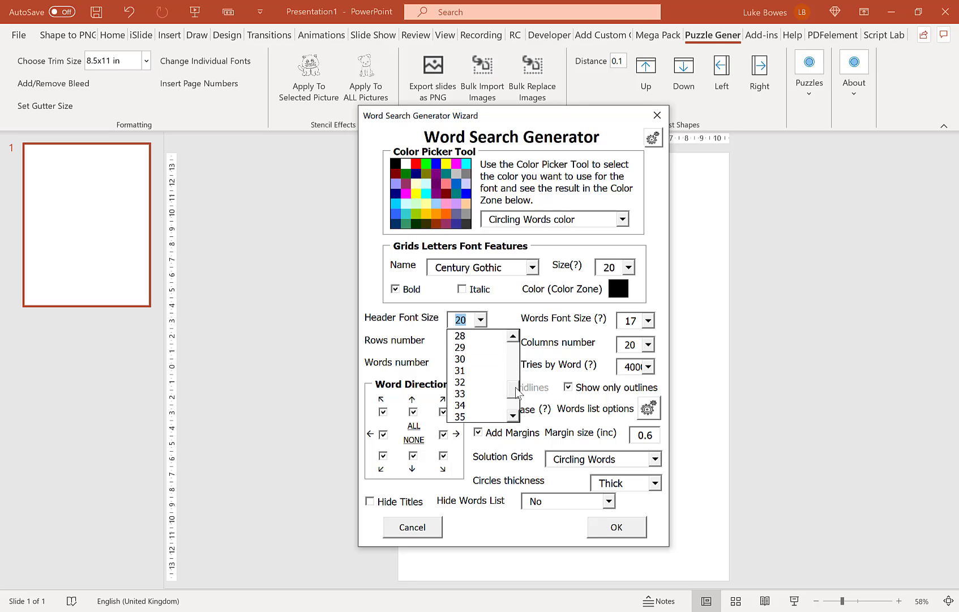
{"action": "left_click", "coordinate": [499, 360]}
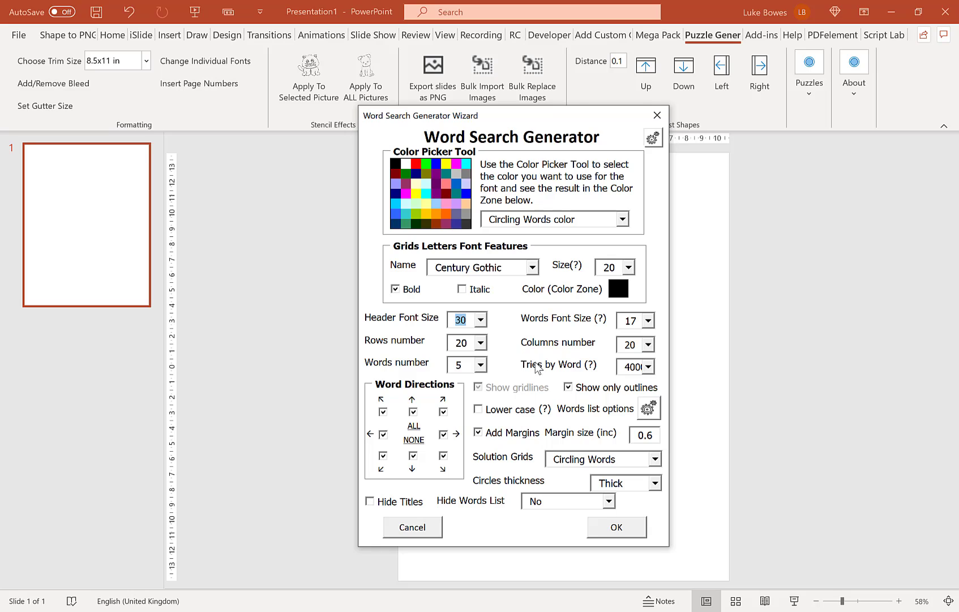
{"action": "left_click", "coordinate": [649, 321]}
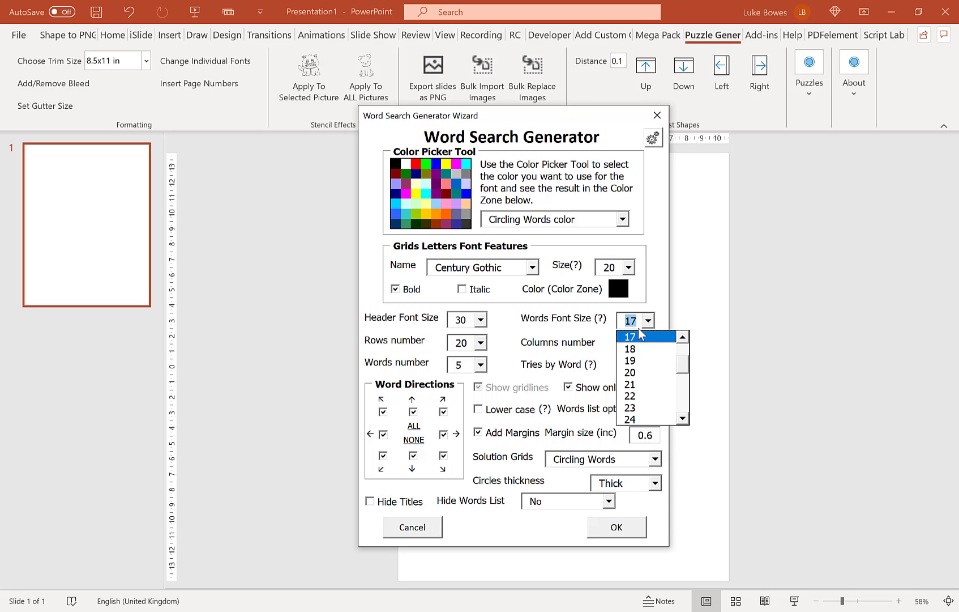
- Set the words font size to 20 and keep the grid at 20 columns by 20 rows
{"action": "left_click", "coordinate": [651, 371]}
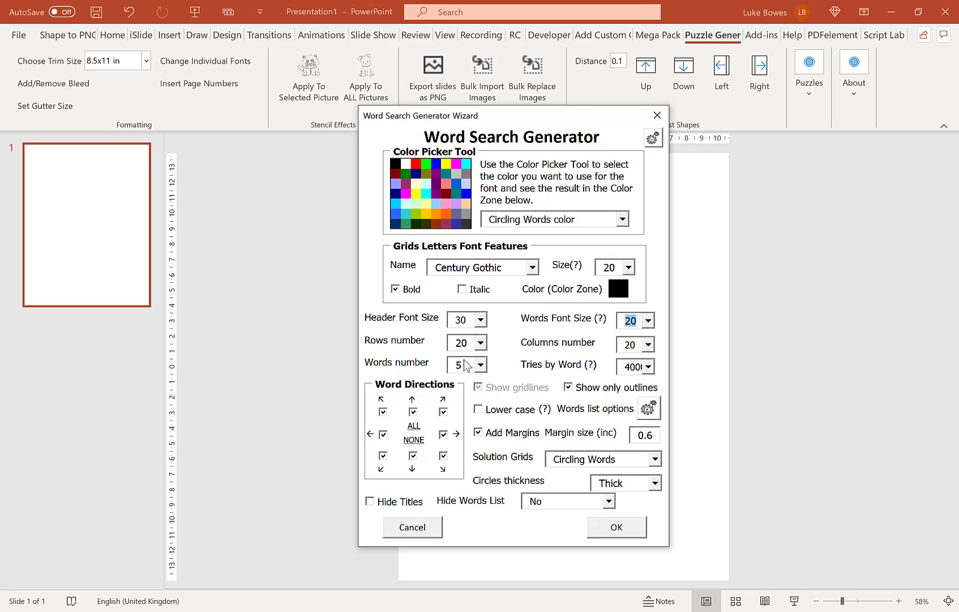
{"action": "left_click", "coordinate": [633, 346]}
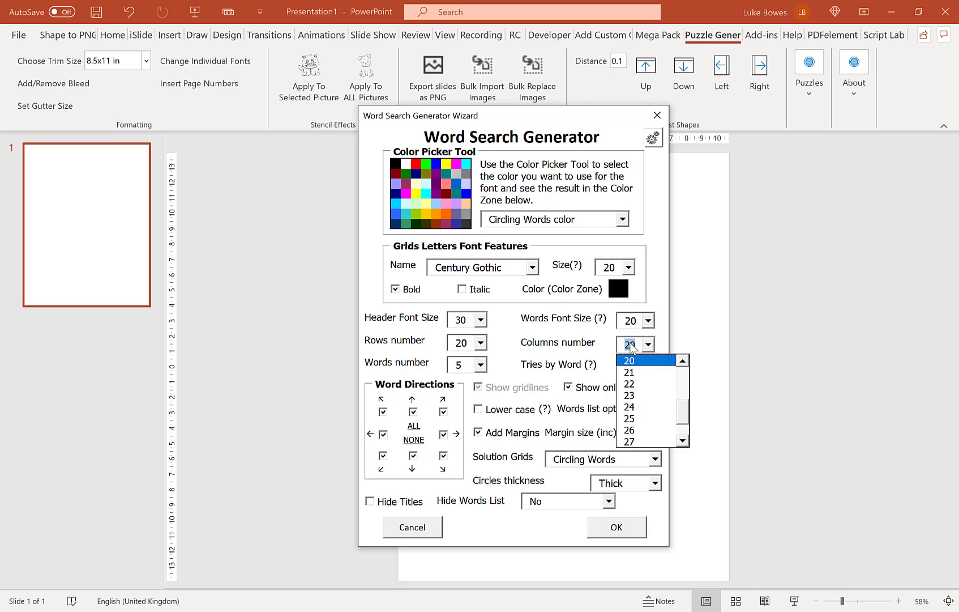
{"action": "left_click", "coordinate": [480, 343]}
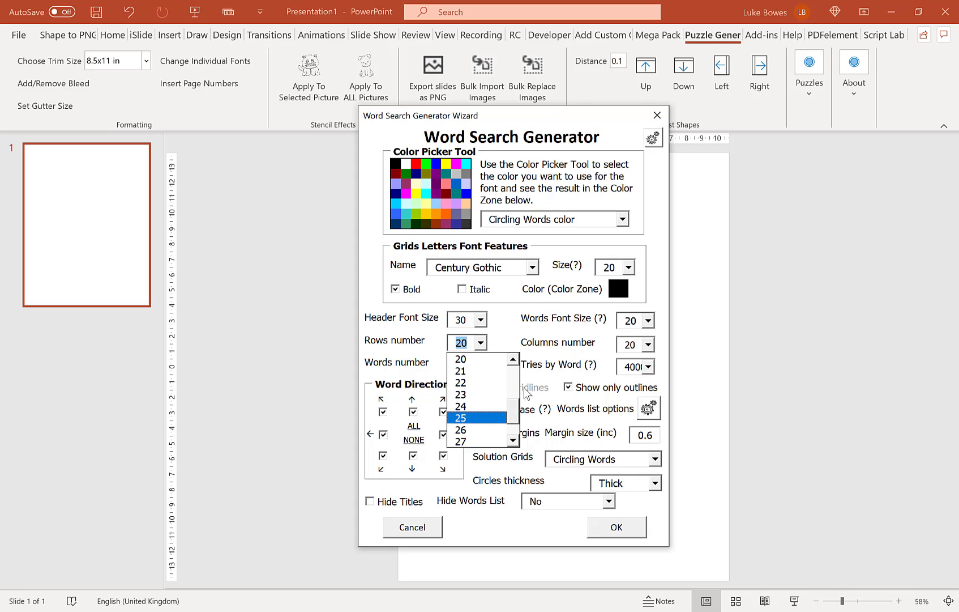
{"action": "left_click", "coordinate": [513, 335]}
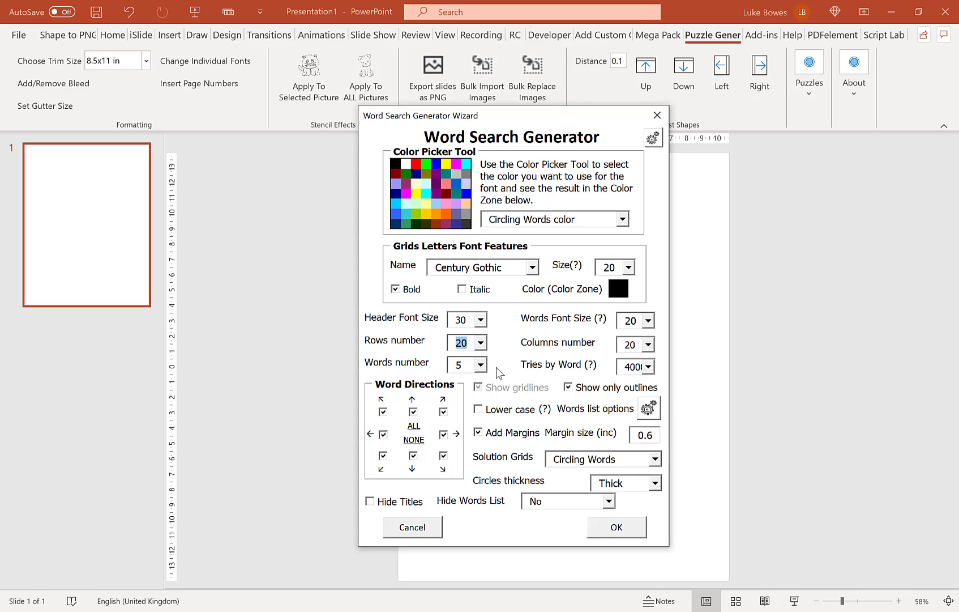
- Keep 5 words in the puzzle and switch to the Excel workbook
{"action": "left_click", "coordinate": [482, 365]}
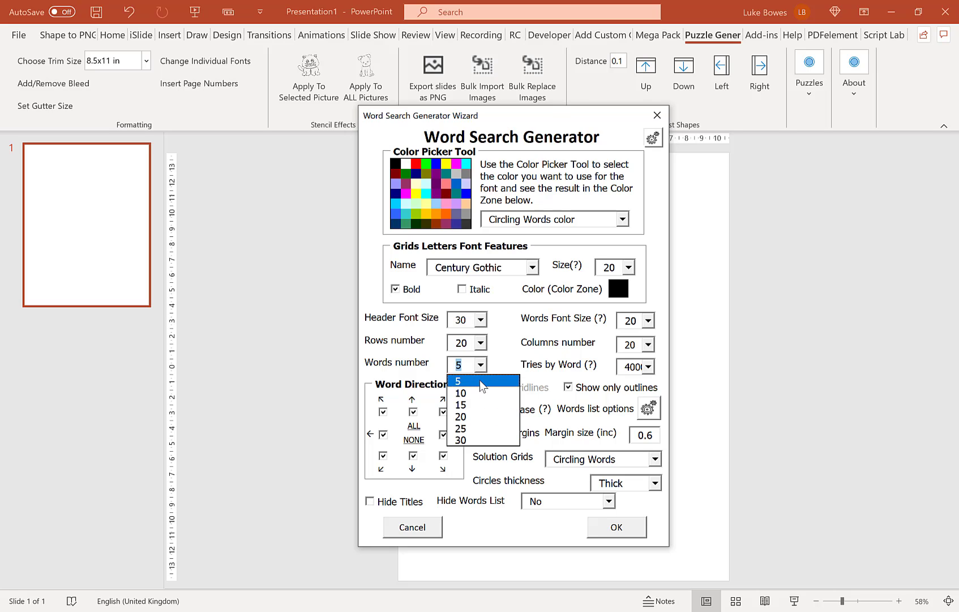
{"action": "left_click", "coordinate": [480, 380]}
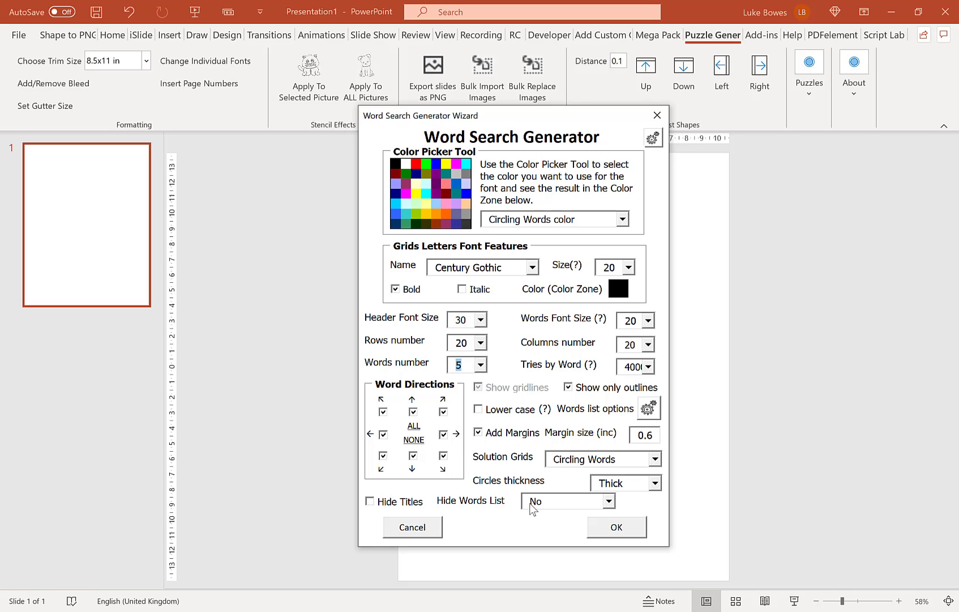
{"action": "key", "text": "alt+Tab"}
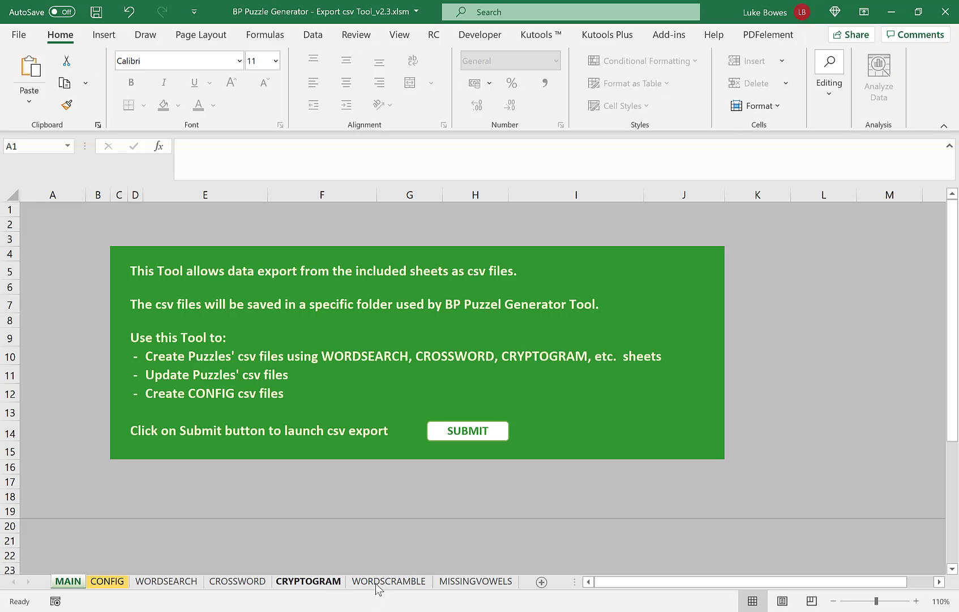
- View the word table on Excel's WORDSEARCH sheet
{"action": "left_click", "coordinate": [170, 582]}
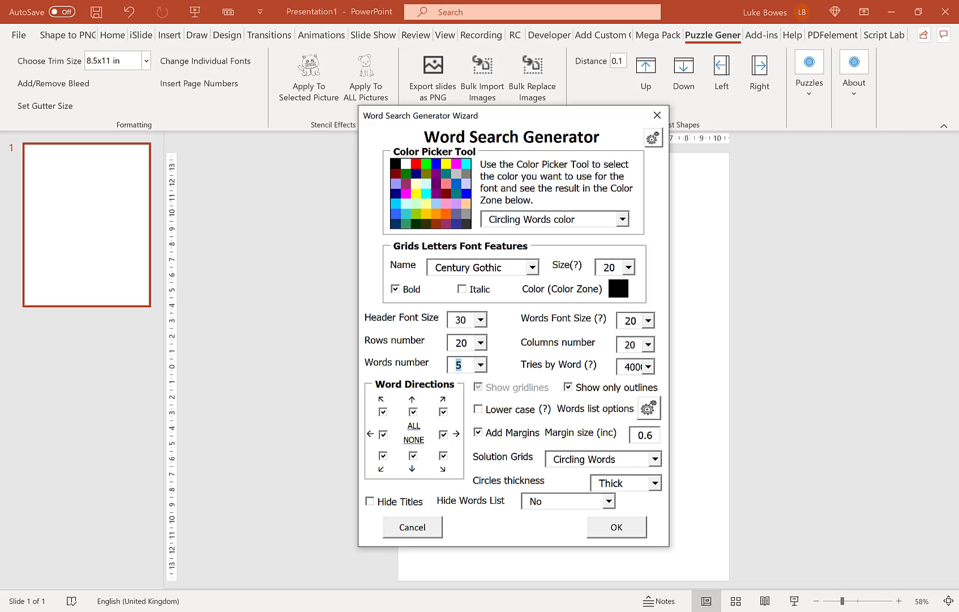
- Browse the Tries by Word choices from 4000 up toward 1000, leaving it at 4000
{"action": "left_click", "coordinate": [648, 367]}
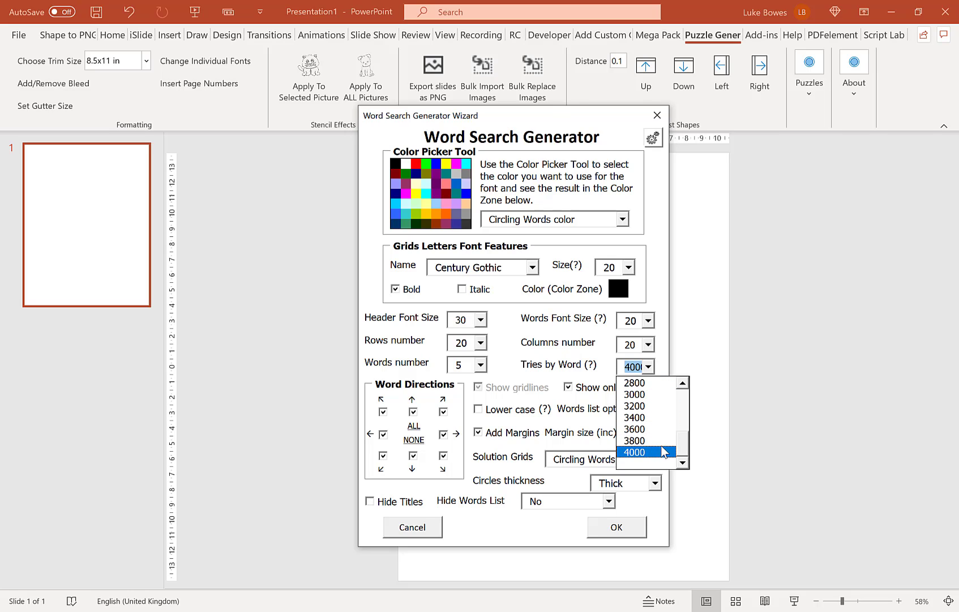
{"action": "mouse_move", "coordinate": [681, 435]}
{"action": "left_mouse_down"}
{"action": "mouse_move", "coordinate": [680, 404]}
{"action": "mouse_move", "coordinate": [682, 431]}
{"action": "mouse_move", "coordinate": [681, 416]}
{"action": "left_mouse_up"}
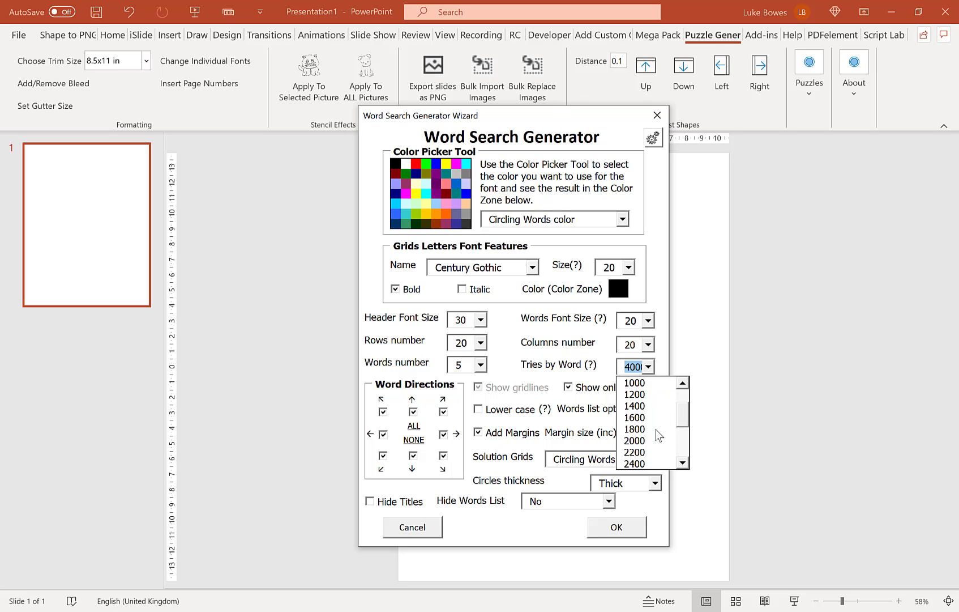